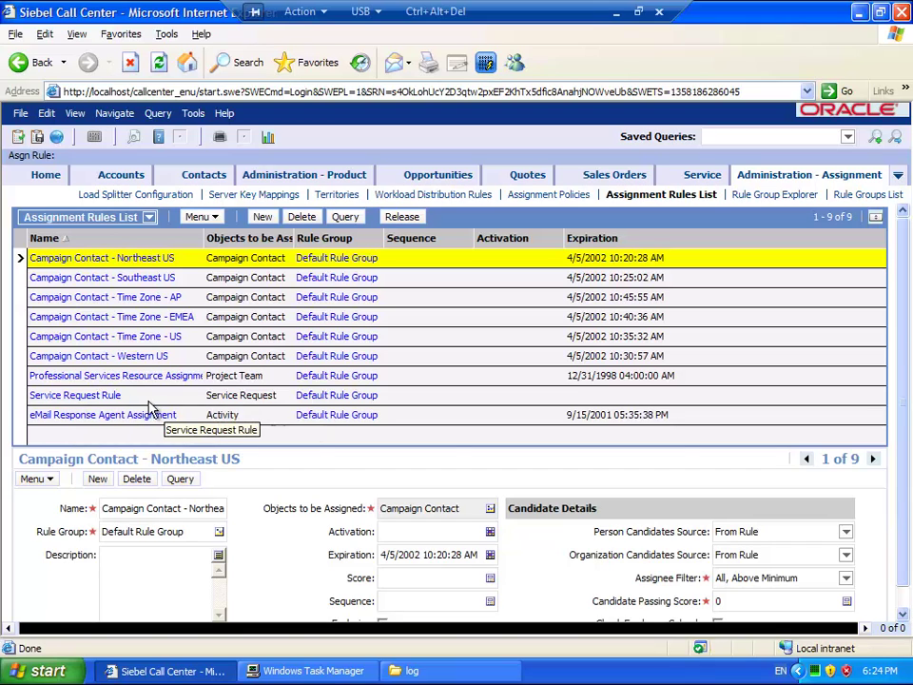
# Open the Service Request Rule and view its Language criterion values.
pyautogui.click(112, 395)
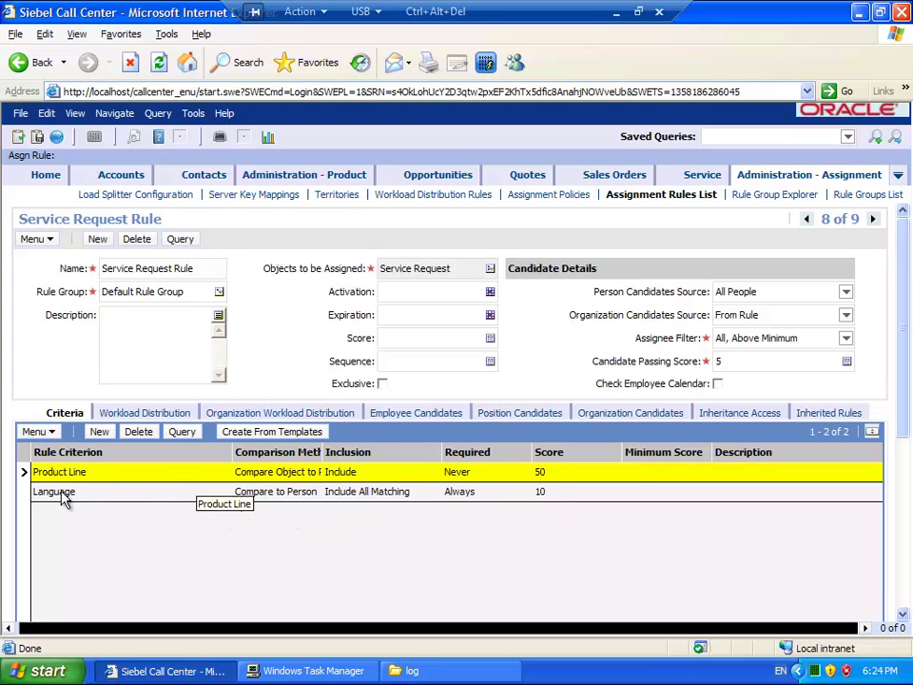
pyautogui.click(116, 491)
pyautogui.scroll(-4, 134, 510)
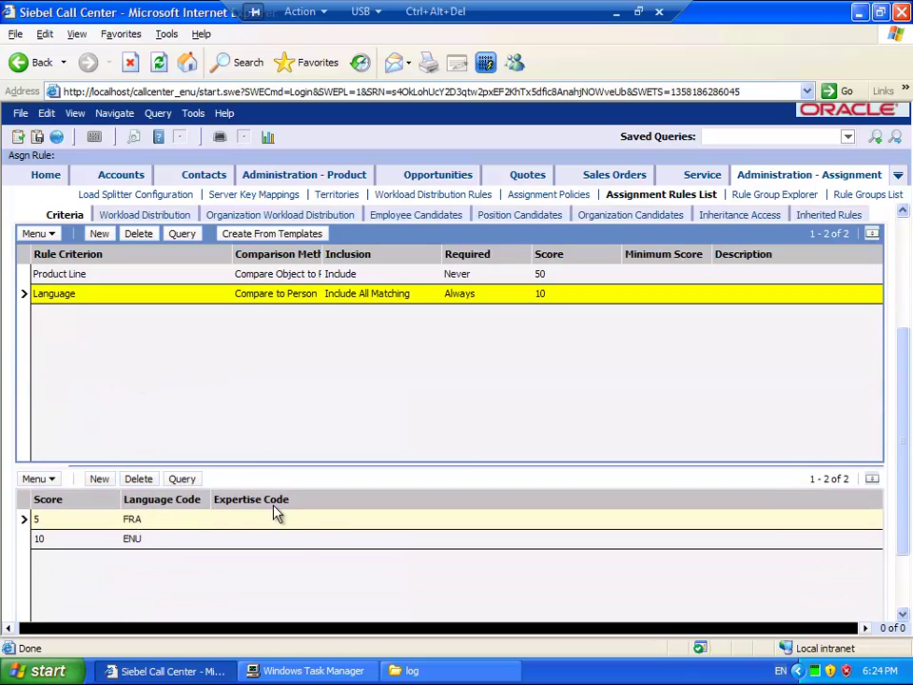
pyautogui.scroll(4, 308, 565)
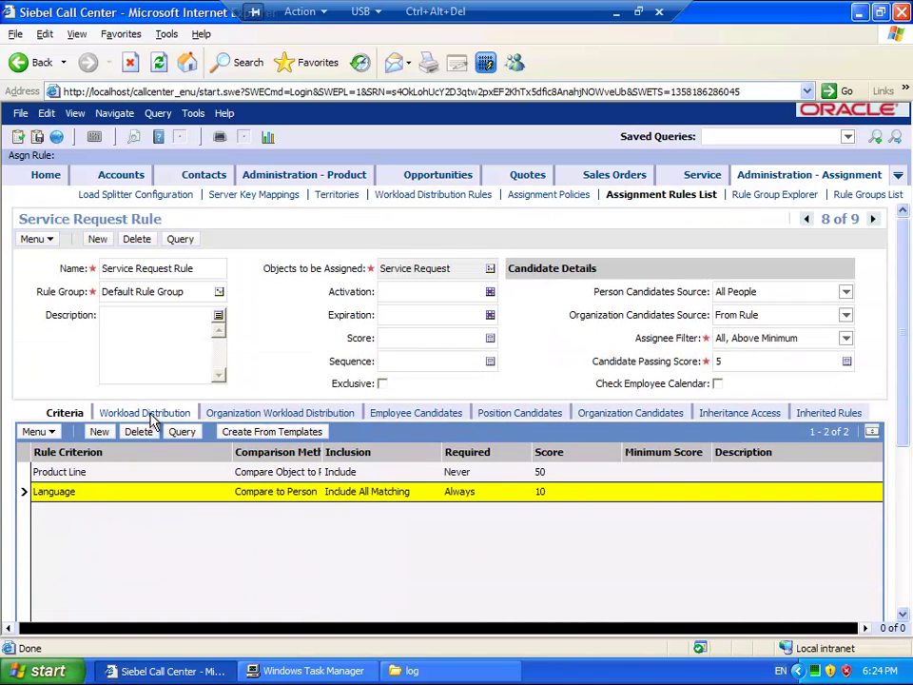
# Review the rule's workload distribution and organization candidates (Default Organization 6, XYZ 4).
pyautogui.click(151, 414)
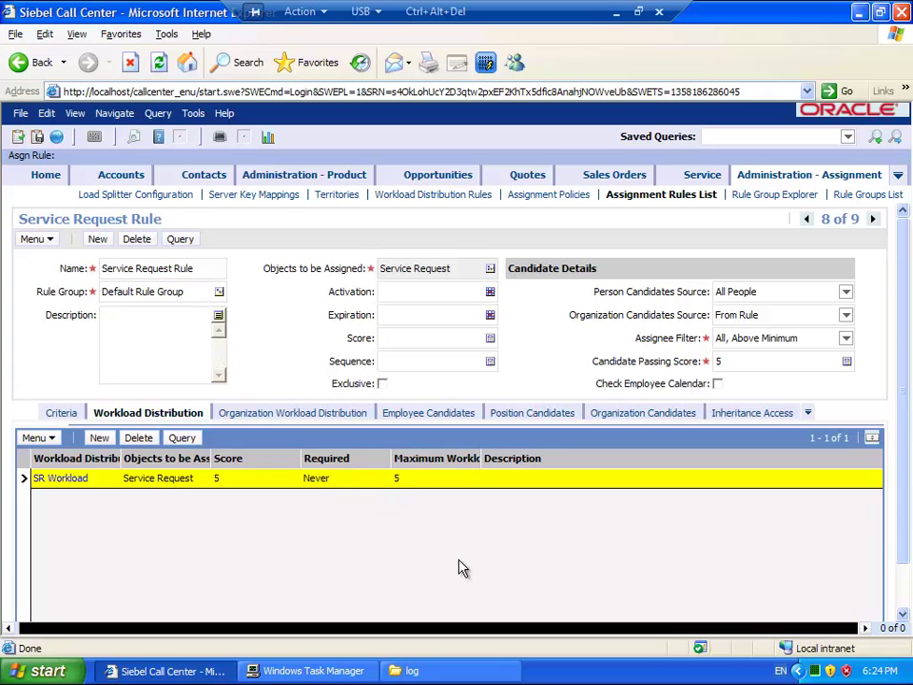
pyautogui.click(651, 416)
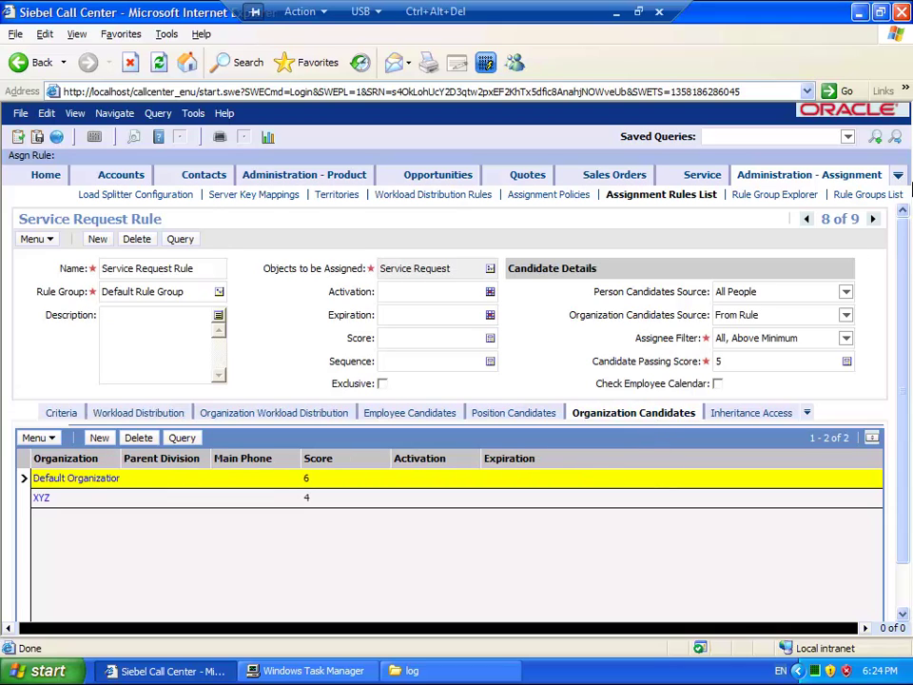
pyautogui.click(897, 176)
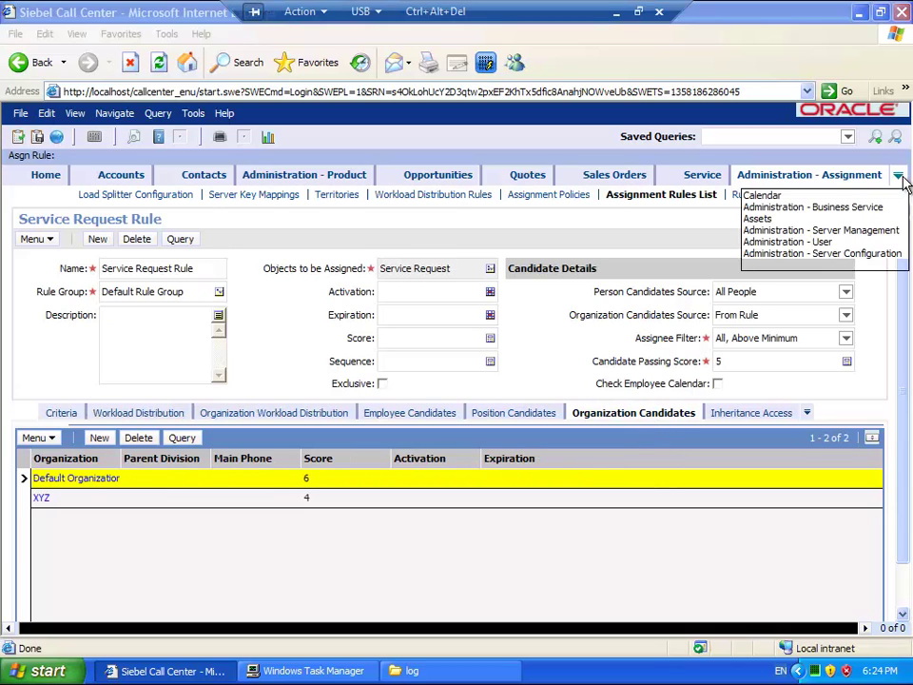
# Open Administration - User > Employees and check the second employee's language skill items.
pyautogui.click(816, 242)
pyautogui.click(758, 196)
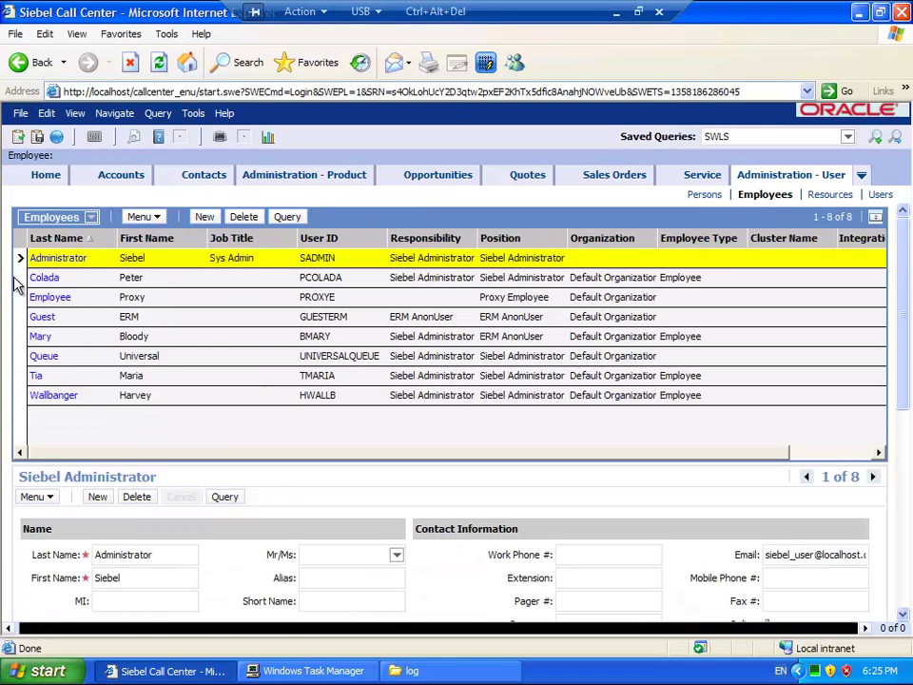
pyautogui.click(48, 282)
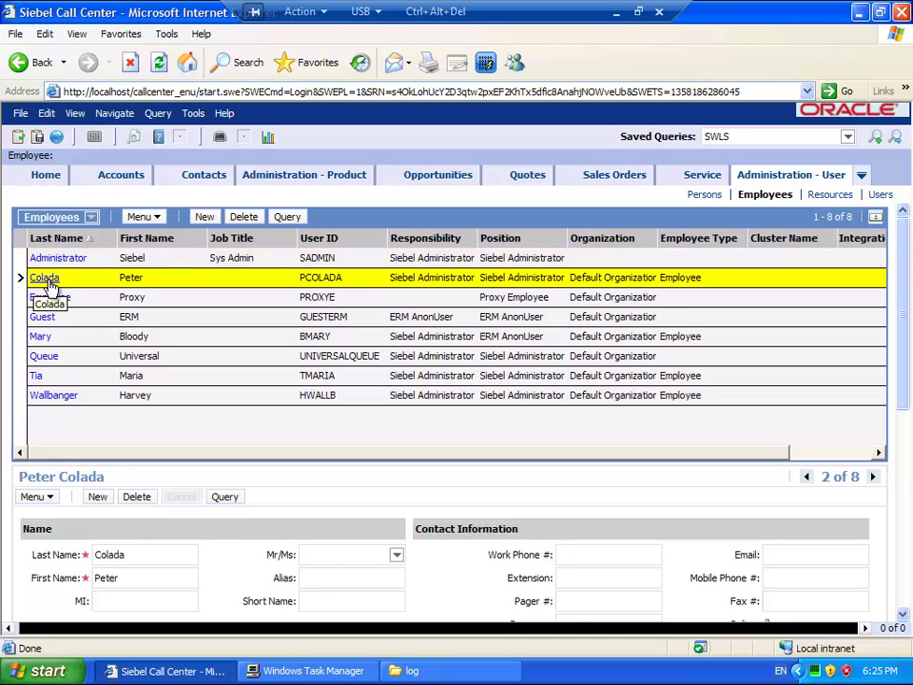
pyautogui.click(44, 277)
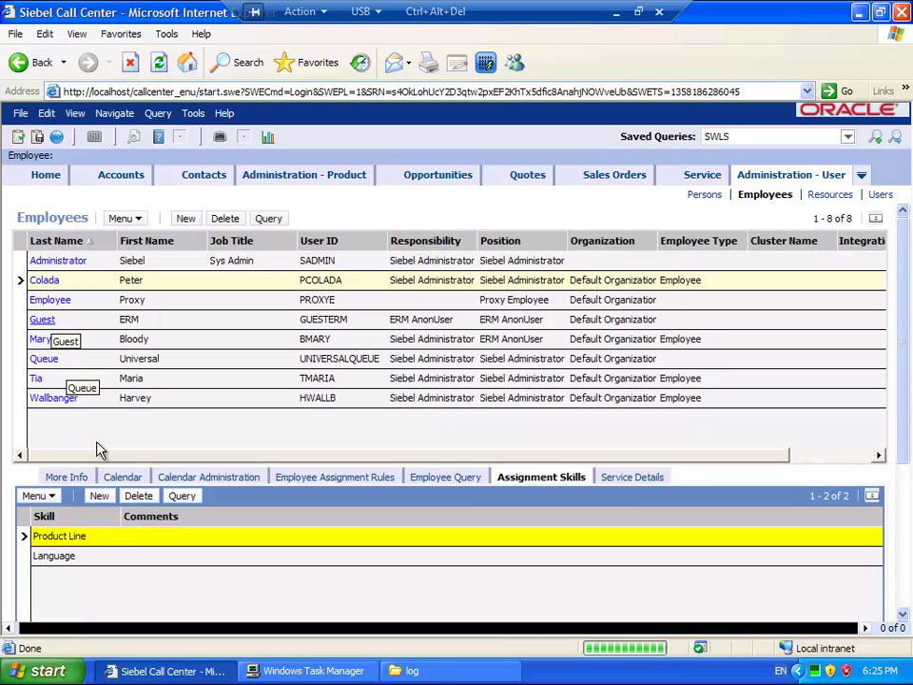
pyautogui.scroll(-1, 100, 485)
pyautogui.scroll(-2, 105, 518)
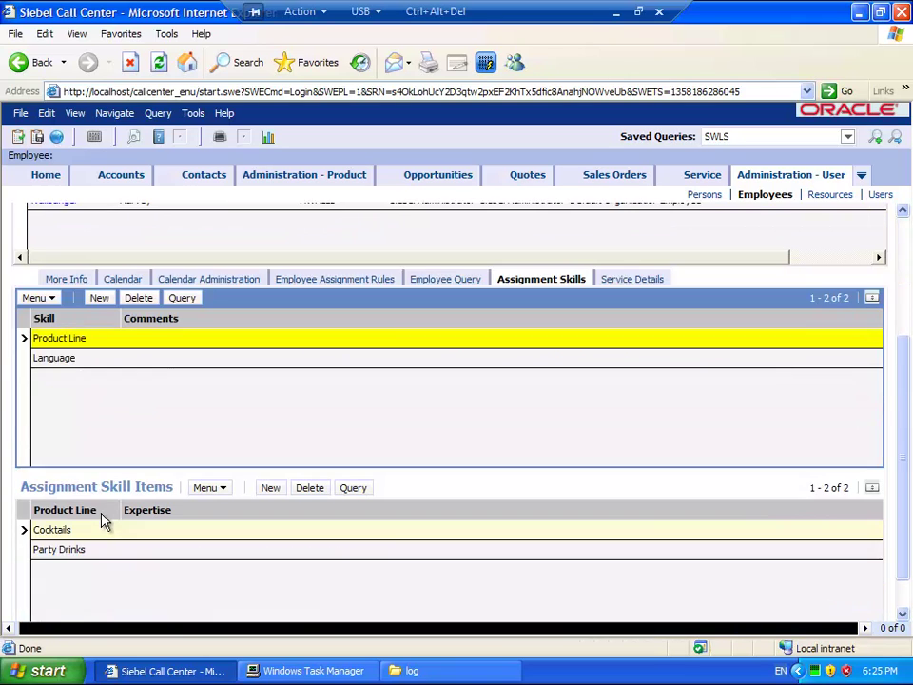
pyautogui.click(25, 359)
pyautogui.scroll(3, 291, 459)
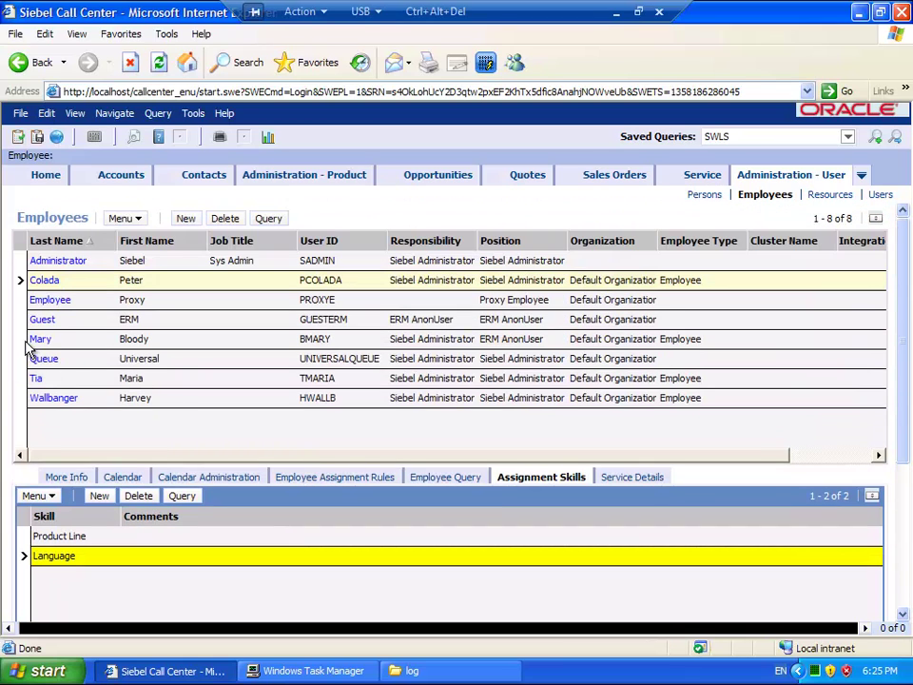
# Check two more employees' assignment skills; the last one has only Product Line.
pyautogui.click(26, 340)
pyautogui.scroll(-4, 116, 554)
pyautogui.scroll(4, 116, 558)
pyautogui.click(27, 398)
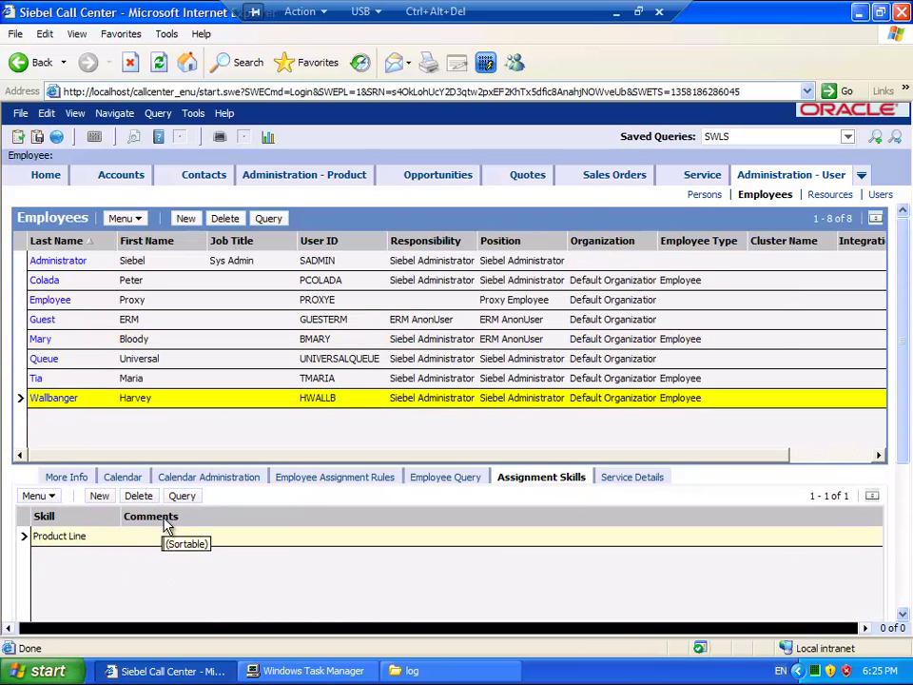
pyautogui.scroll(-4, 170, 526)
pyautogui.scroll(4, 170, 526)
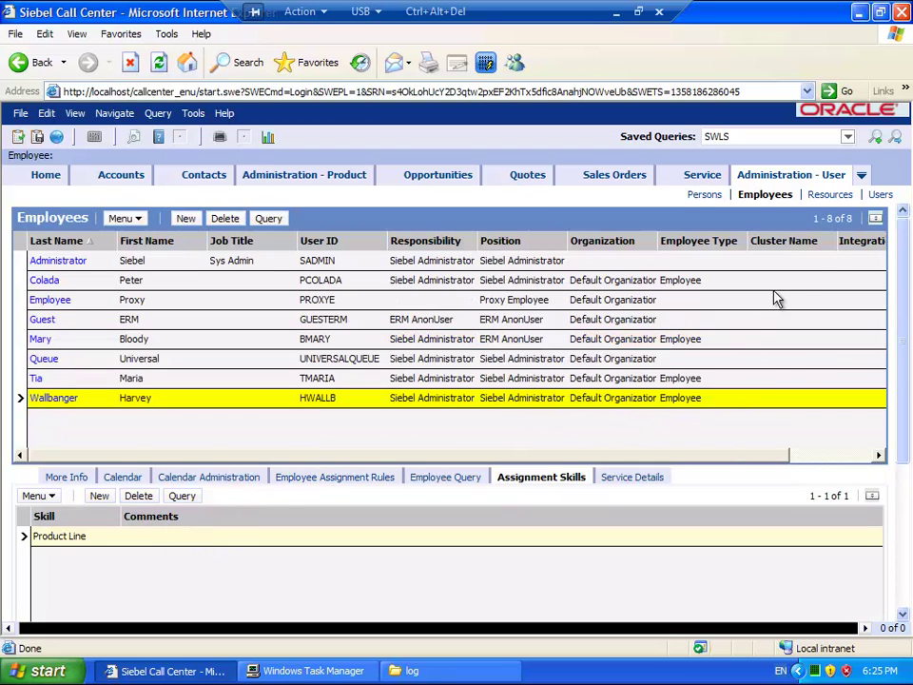
# Show the Administration - Server Management Components list with Assignment Manager running.
pyautogui.click(861, 176)
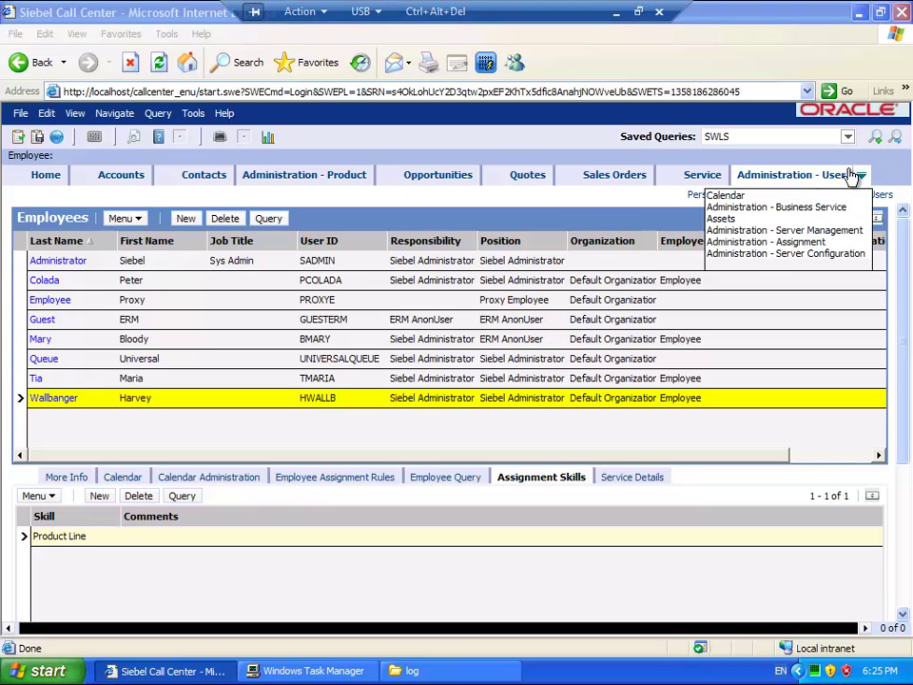
pyautogui.click(819, 230)
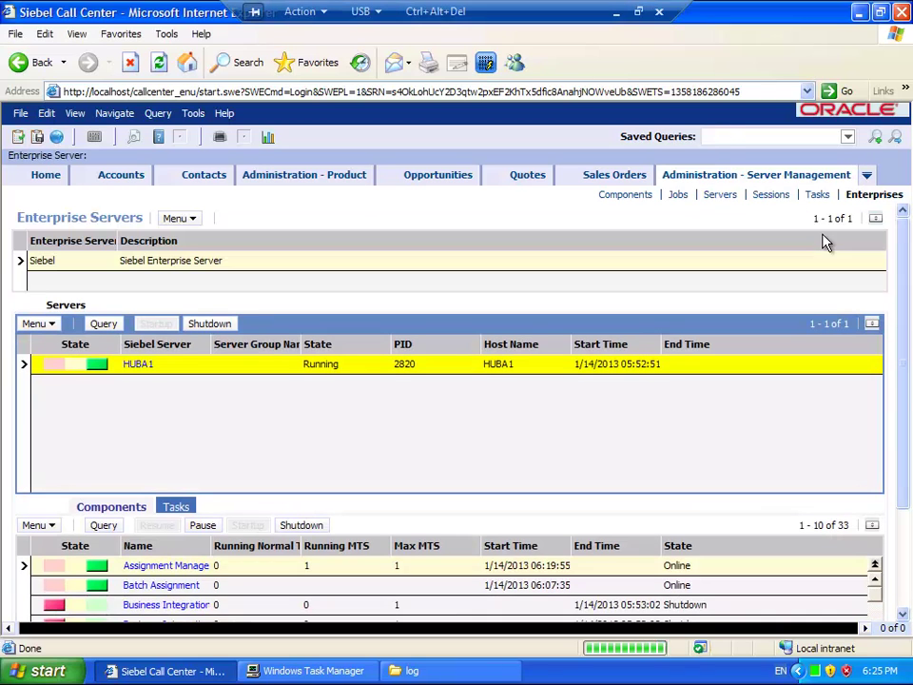
pyautogui.click(629, 196)
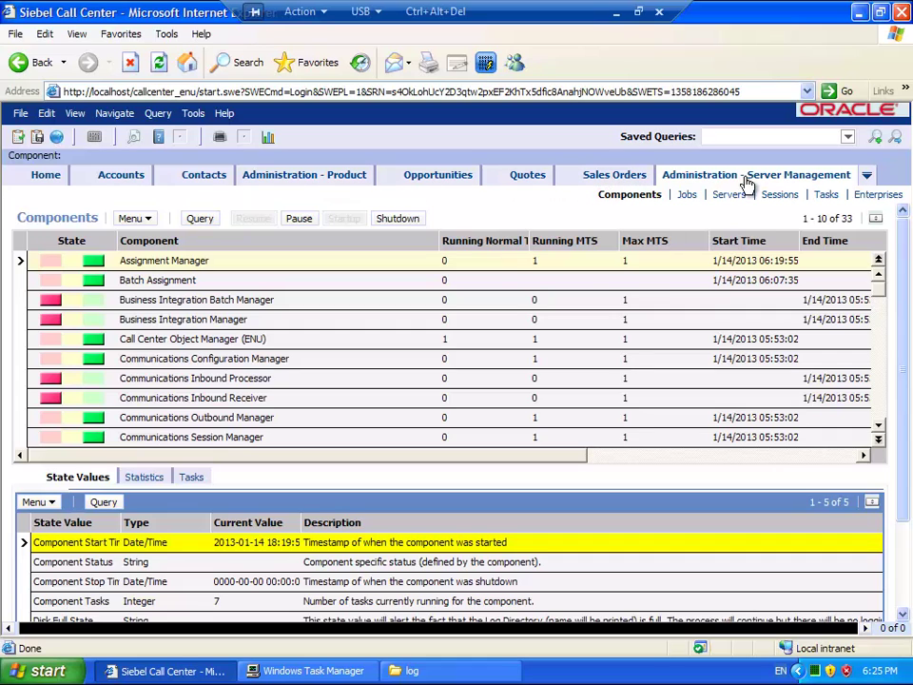
pyautogui.click(868, 176)
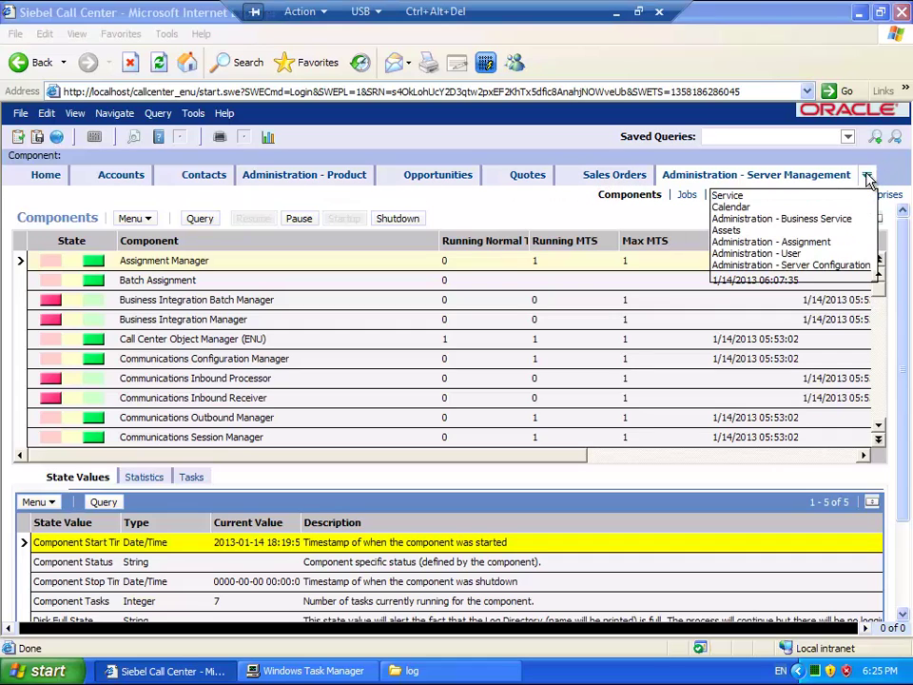
# Verify via More Info and About Record that service request 1-120701 has no owner.
pyautogui.click(745, 196)
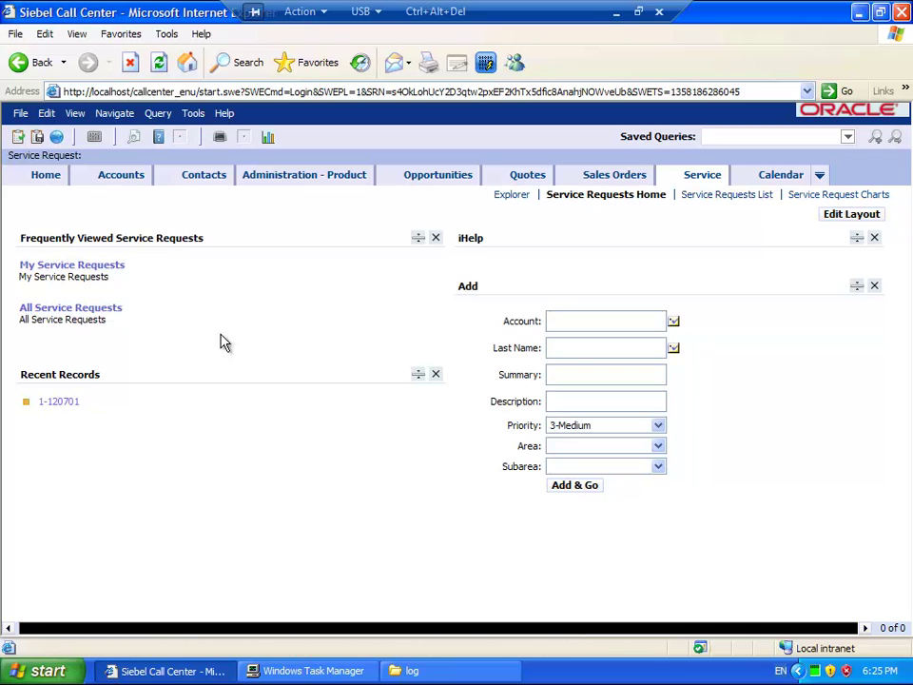
pyautogui.click(66, 407)
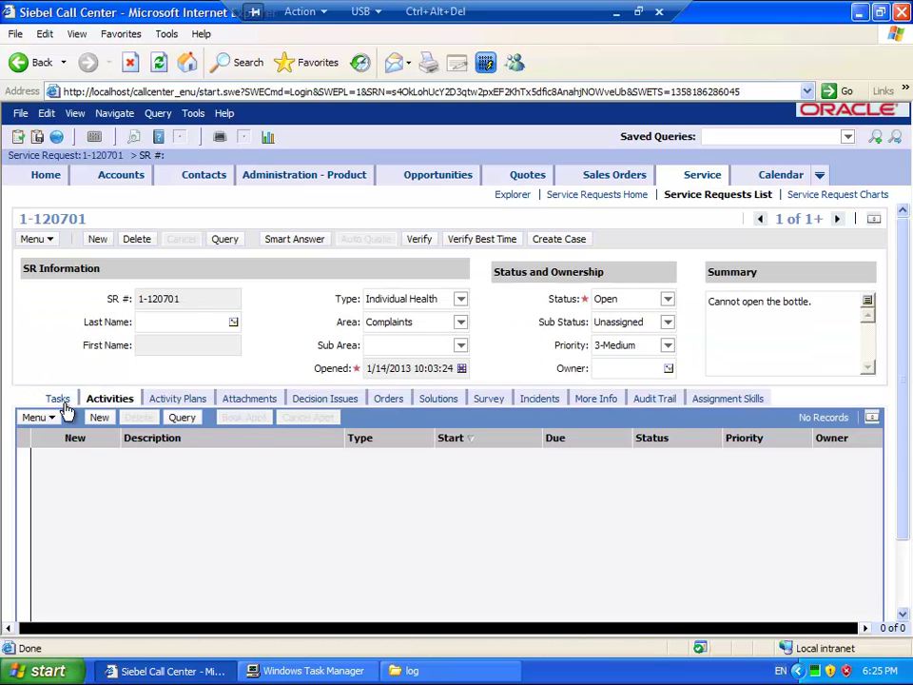
pyautogui.click(596, 398)
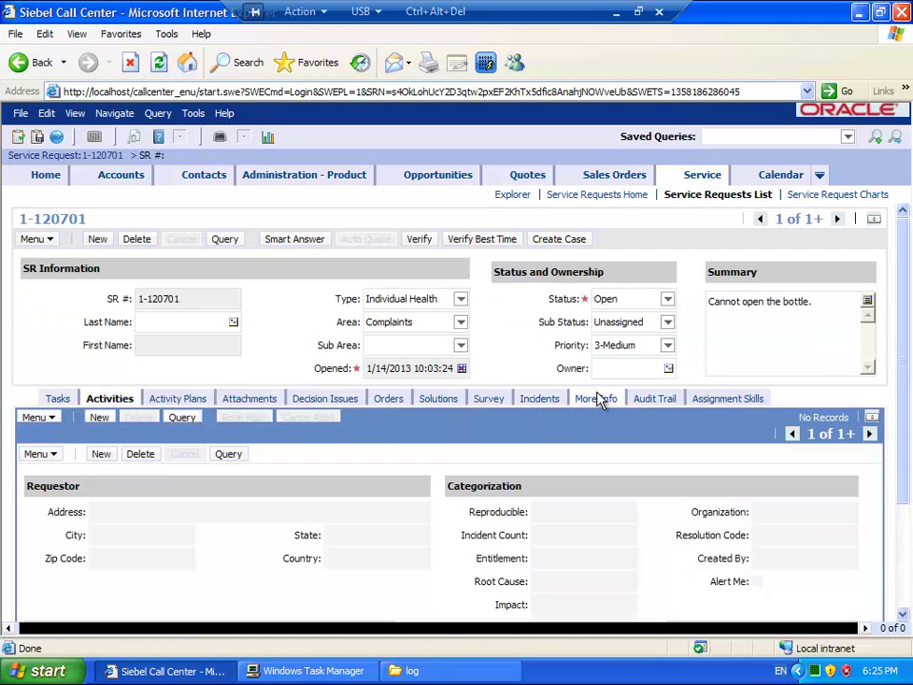
pyautogui.scroll(-3, 401, 463)
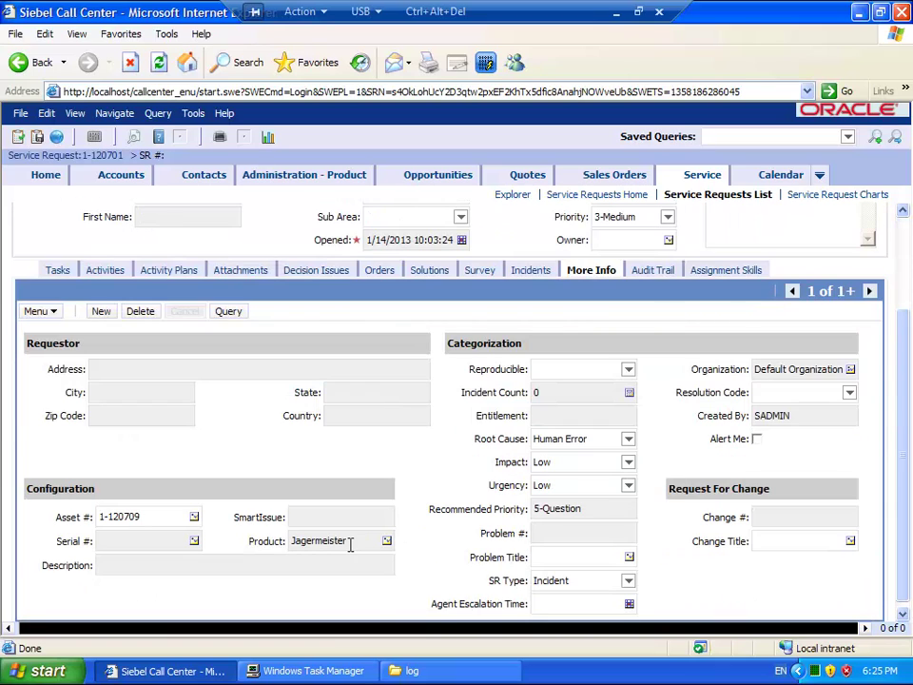
pyautogui.scroll(3, 374, 539)
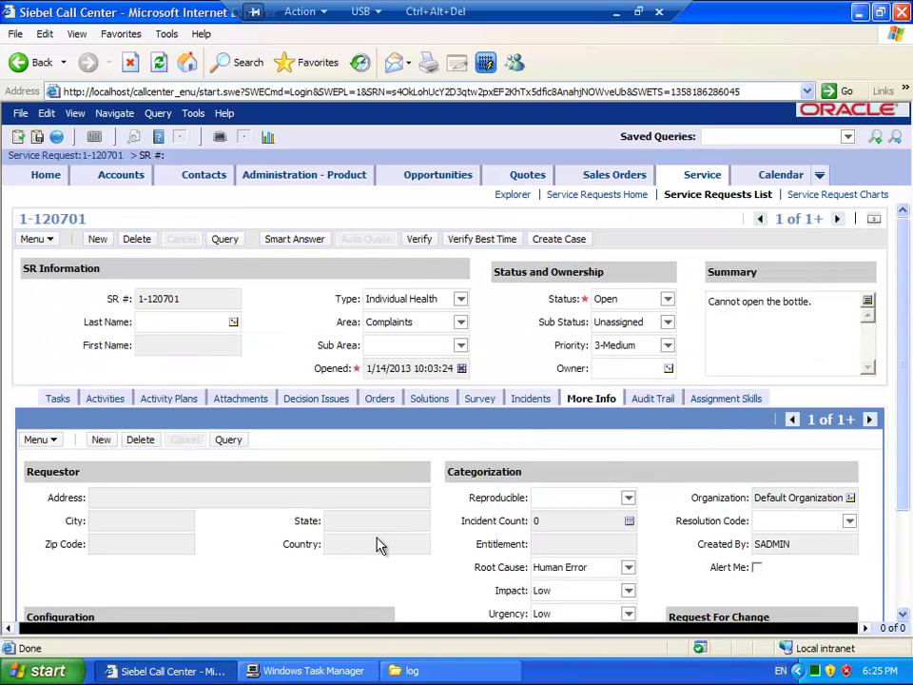
pyautogui.click(620, 368)
pyautogui.rightClick(494, 312)
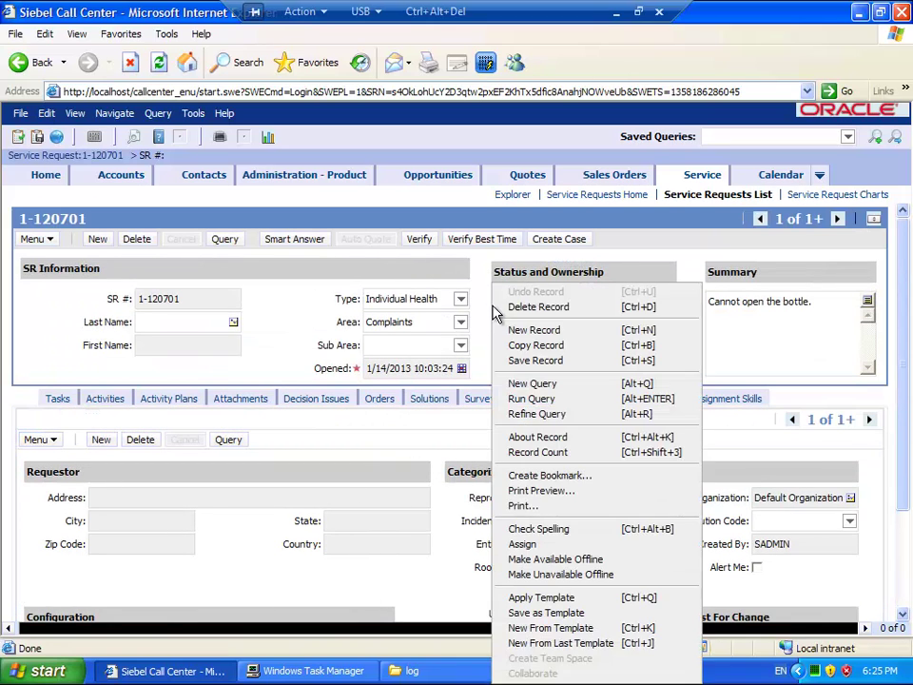
pyautogui.click(529, 436)
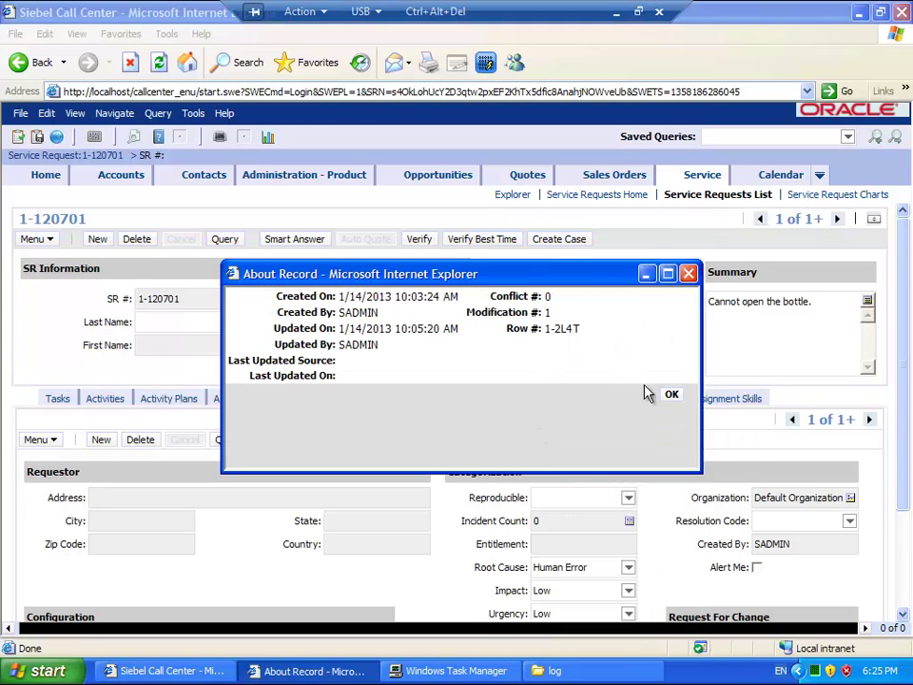
pyautogui.click(673, 395)
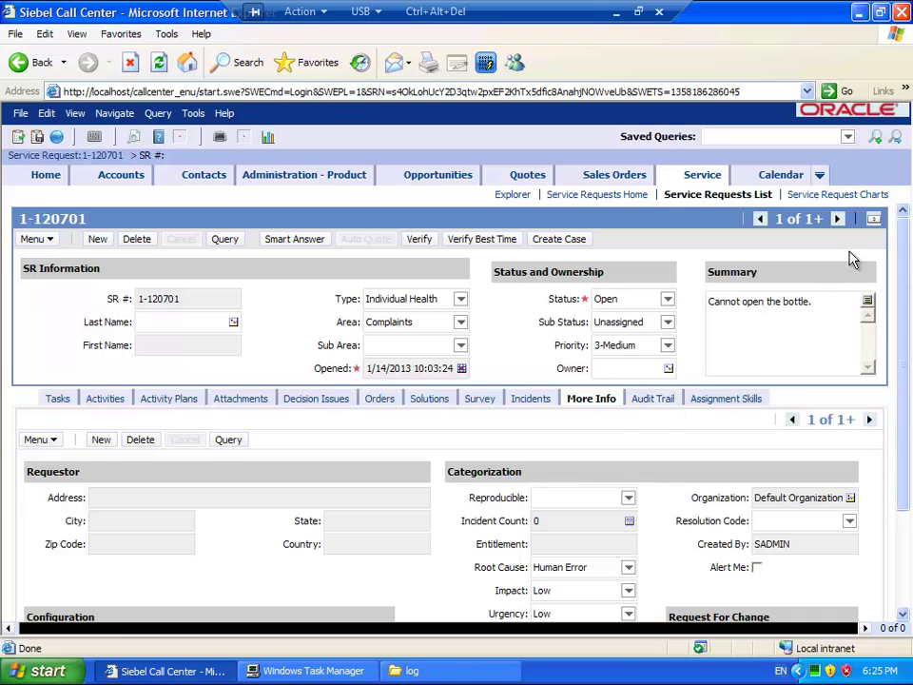
# Go to Administration - Business Service > Simulator.
pyautogui.click(820, 175)
pyautogui.click(790, 197)
pyautogui.click(778, 195)
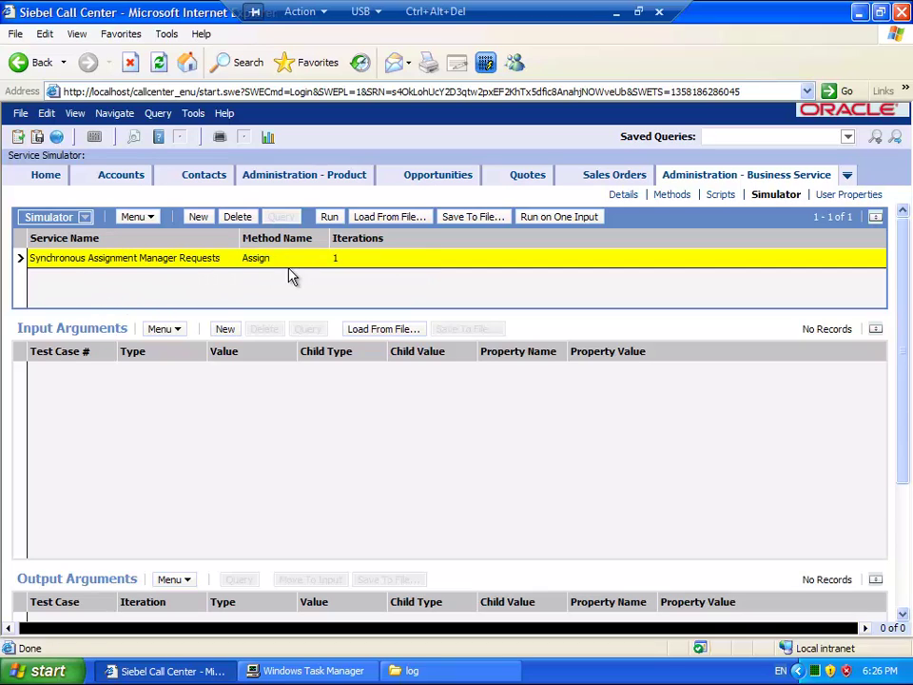
# Load Inputs.xml from file into the simulator's Input Arguments.
pyautogui.click(371, 407)
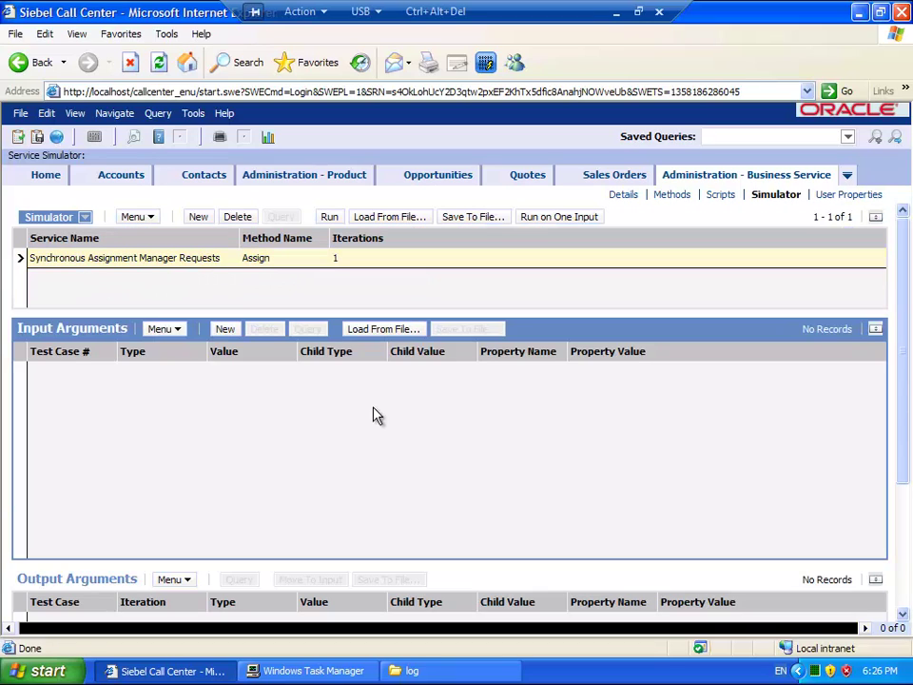
pyautogui.click(385, 331)
pyautogui.click(434, 371)
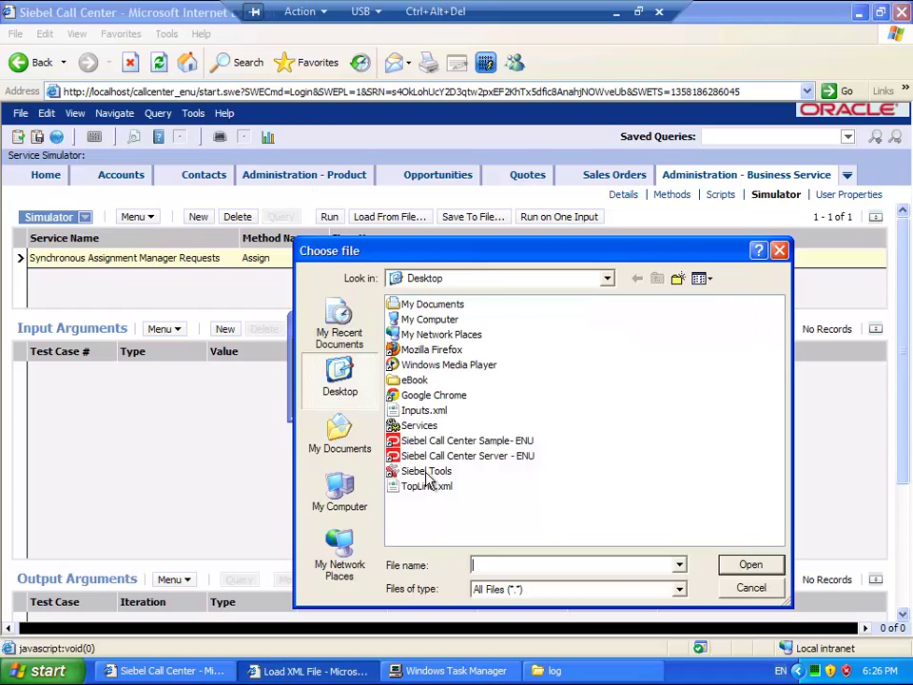
pyautogui.doubleClick(424, 410)
pyautogui.click(552, 393)
# Inspect the input property set, confirming AsgnMode is Match, and close it with OK.
pyautogui.click(551, 371)
pyautogui.click(558, 372)
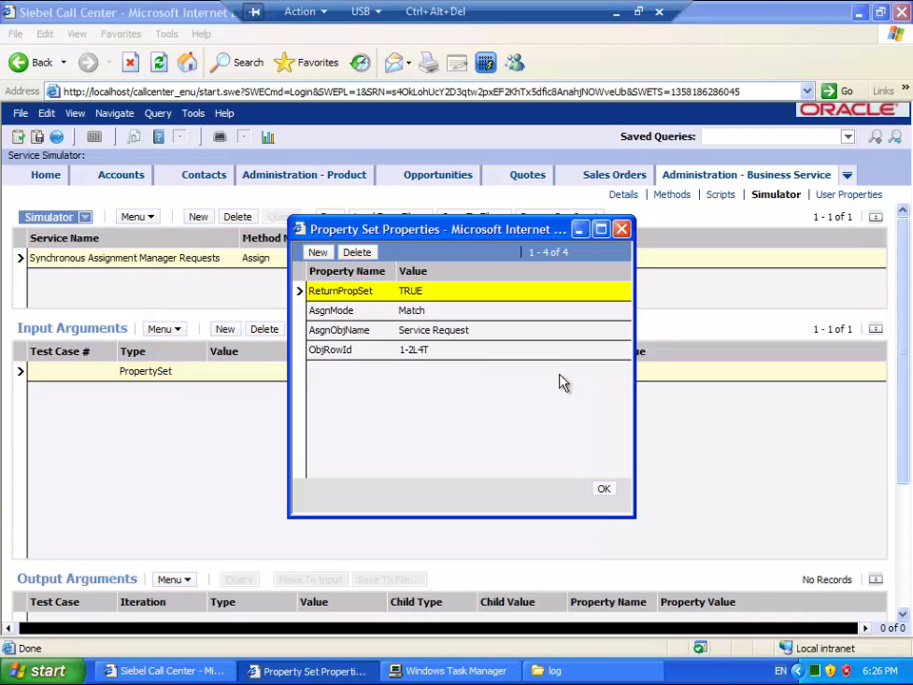
pyautogui.click(304, 357)
pyautogui.click(301, 335)
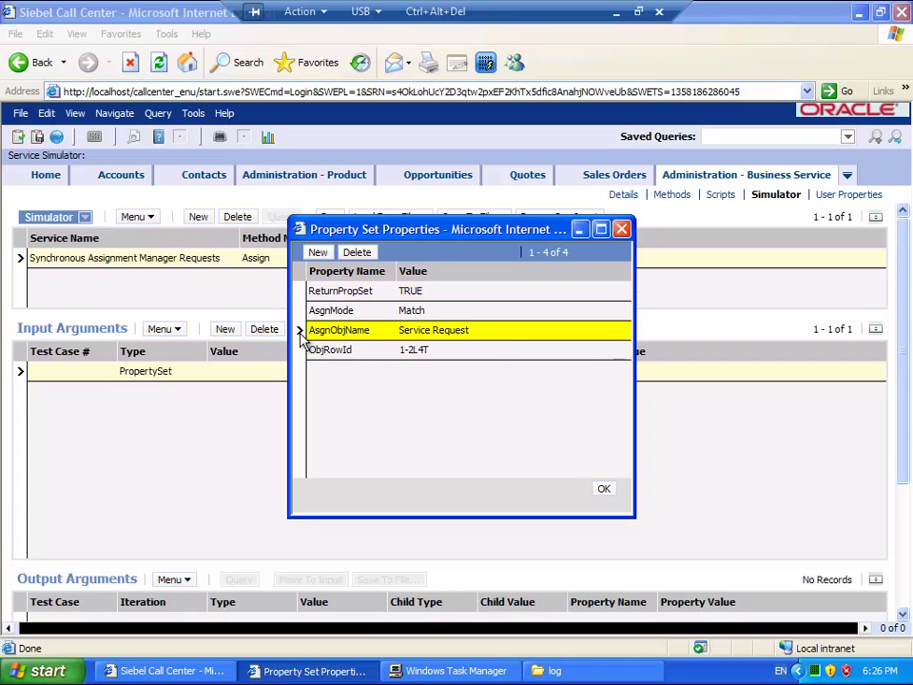
pyautogui.click(302, 311)
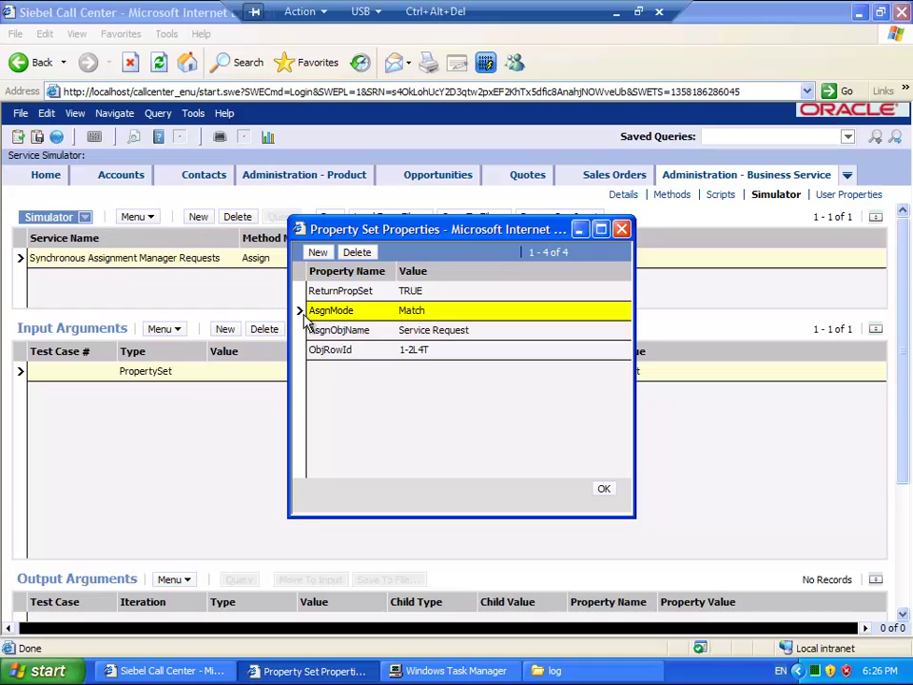
pyautogui.click(451, 312)
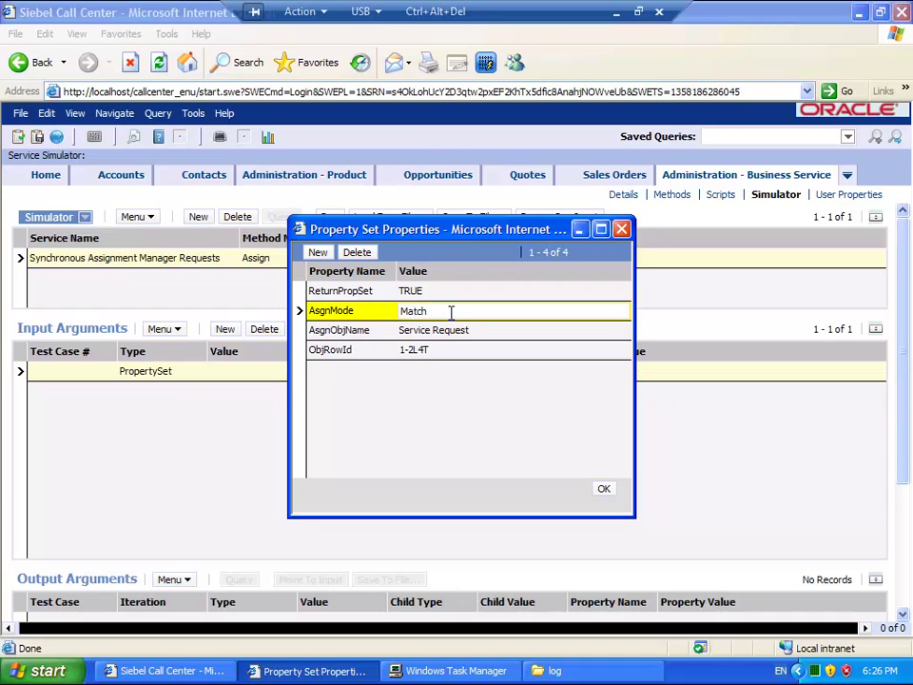
pyautogui.click(356, 292)
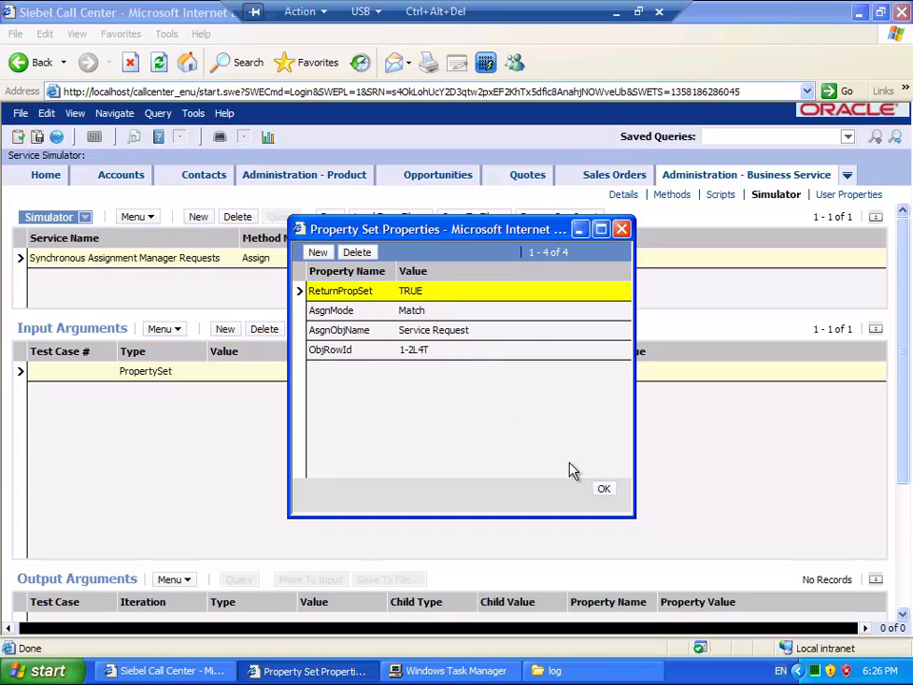
pyautogui.click(605, 491)
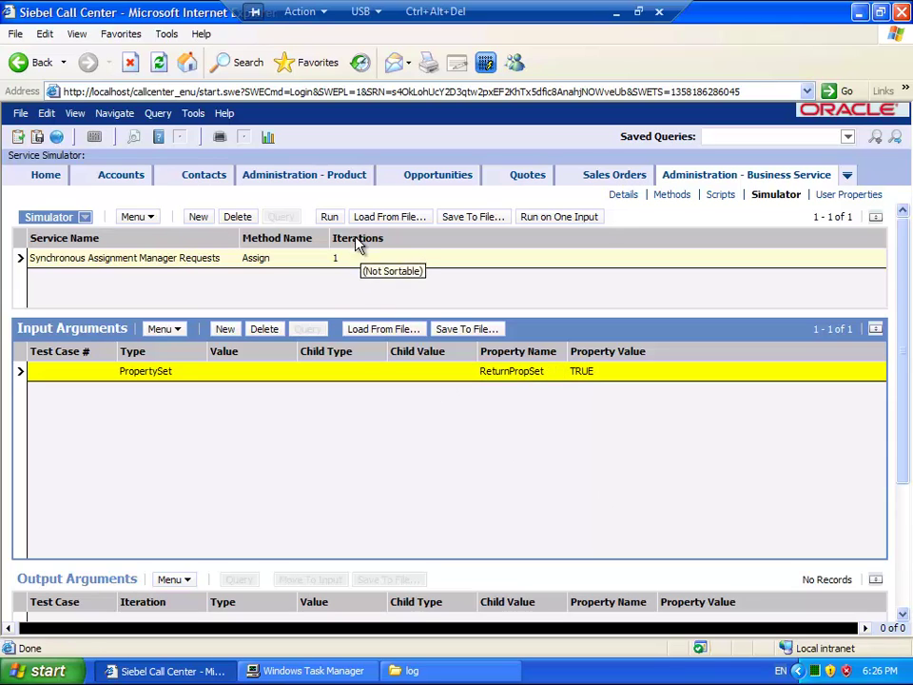
# Run Assign and drill into the output's Employee child set showing scores 70 and 6.
pyautogui.click(329, 218)
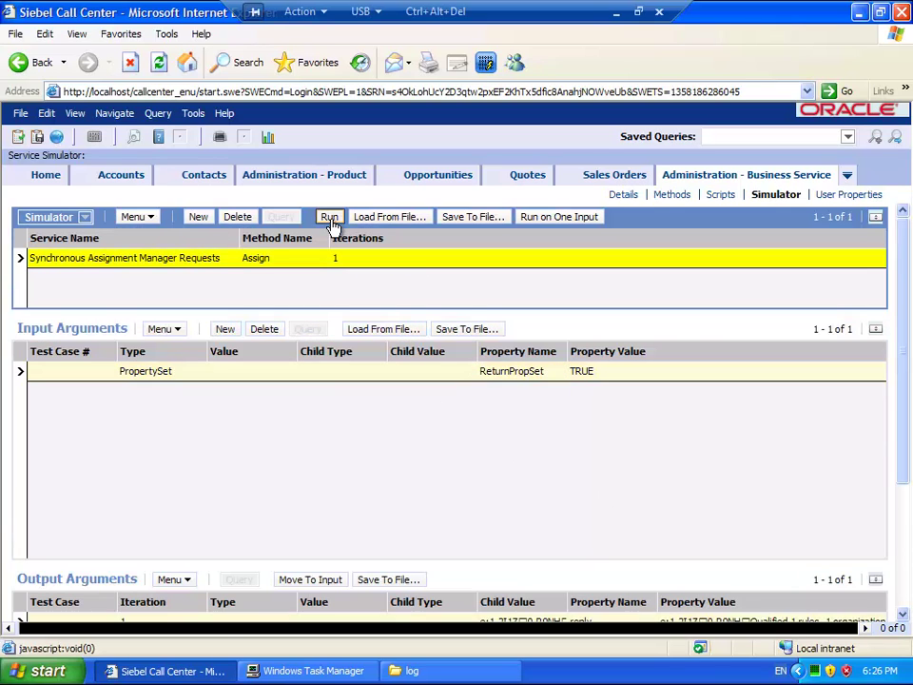
pyautogui.scroll(-3, 528, 343)
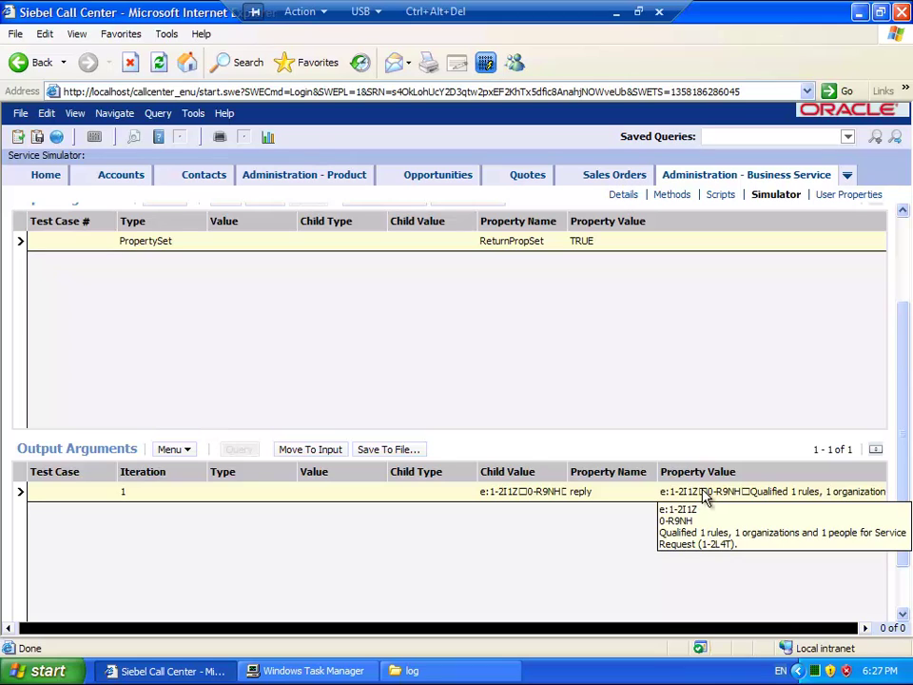
pyautogui.click(469, 493)
pyautogui.click(468, 493)
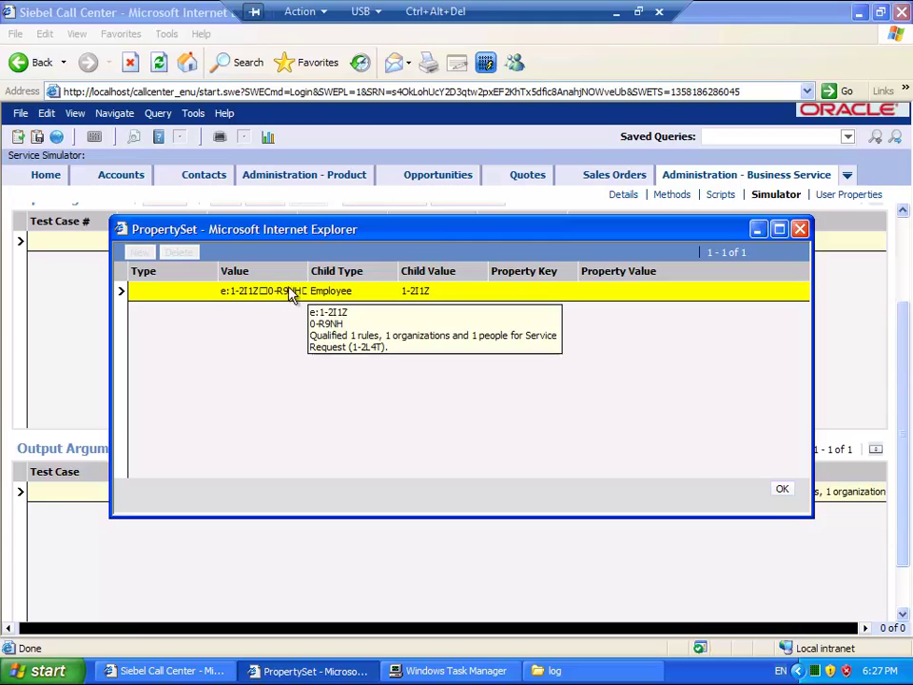
pyautogui.click(371, 294)
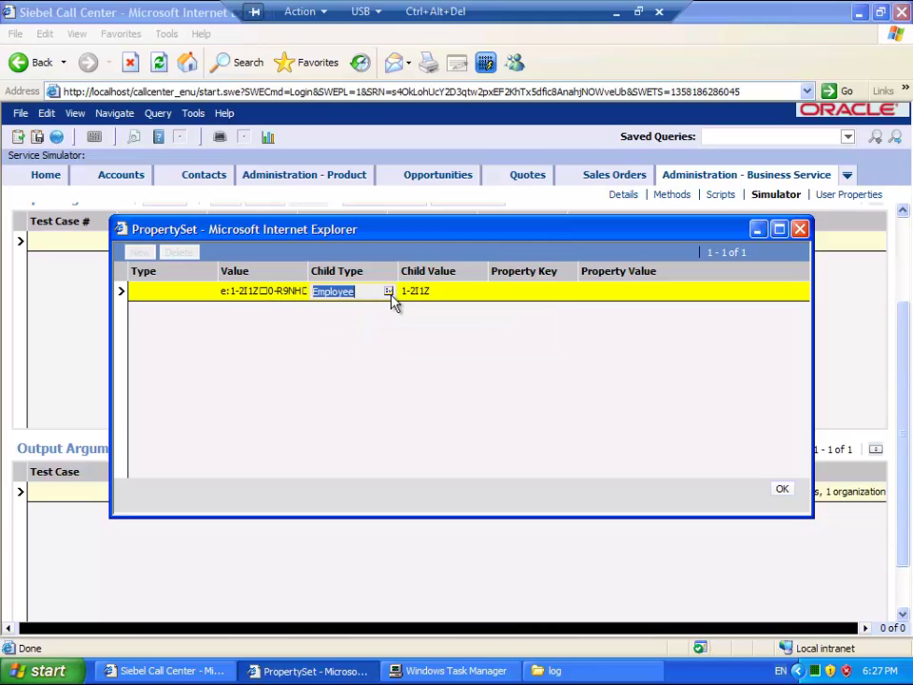
pyautogui.click(388, 293)
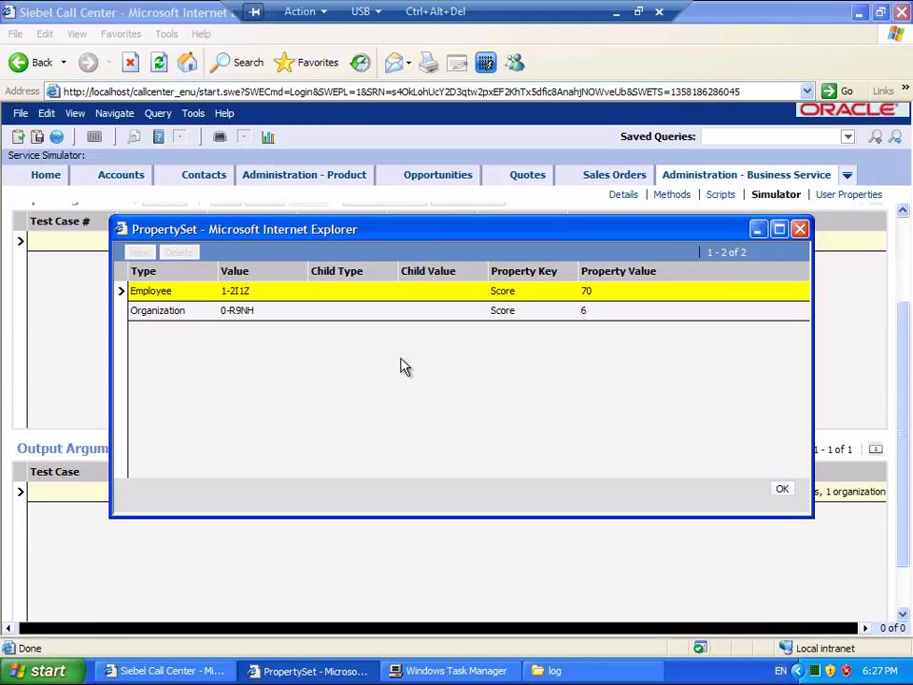
pyautogui.click(782, 490)
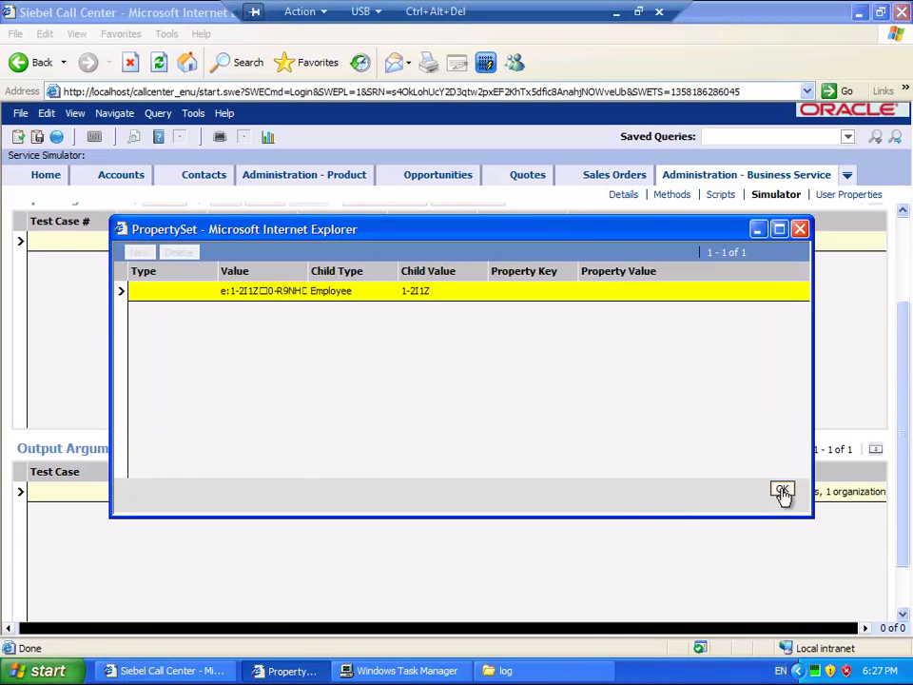
pyautogui.click(782, 490)
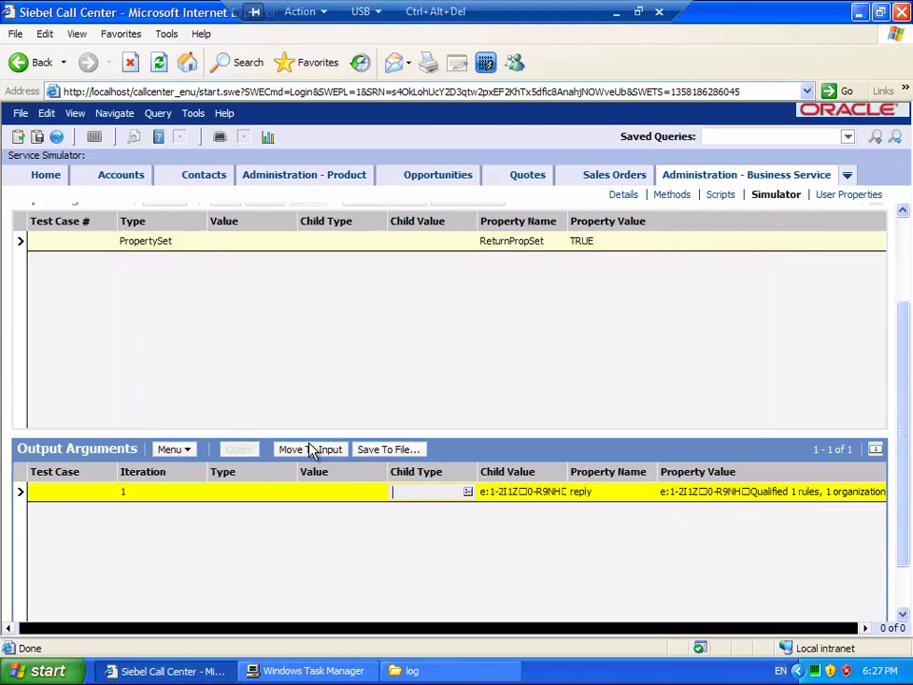
# Save the output arguments as Output.xml, then close the download window and minimize the browser.
pyautogui.click(405, 452)
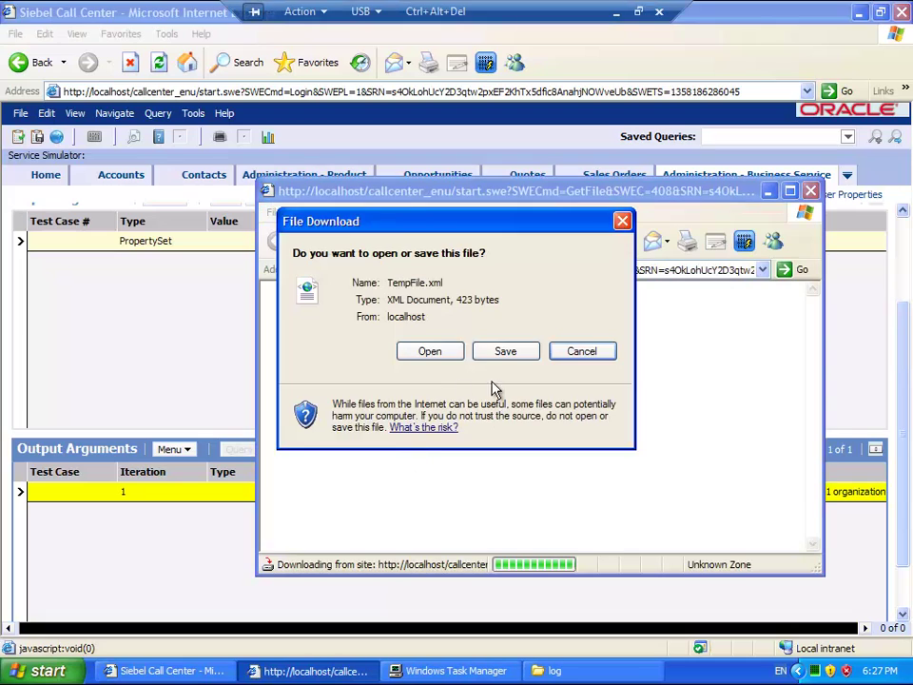
pyautogui.click(506, 356)
pyautogui.write('O')
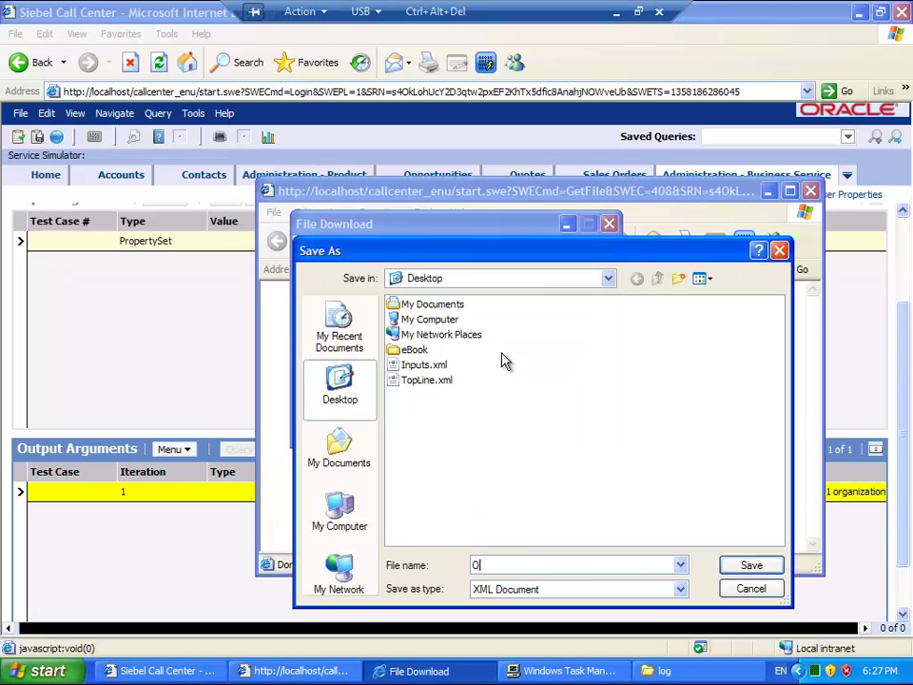
pyautogui.write('utput')
pyautogui.press('Return')
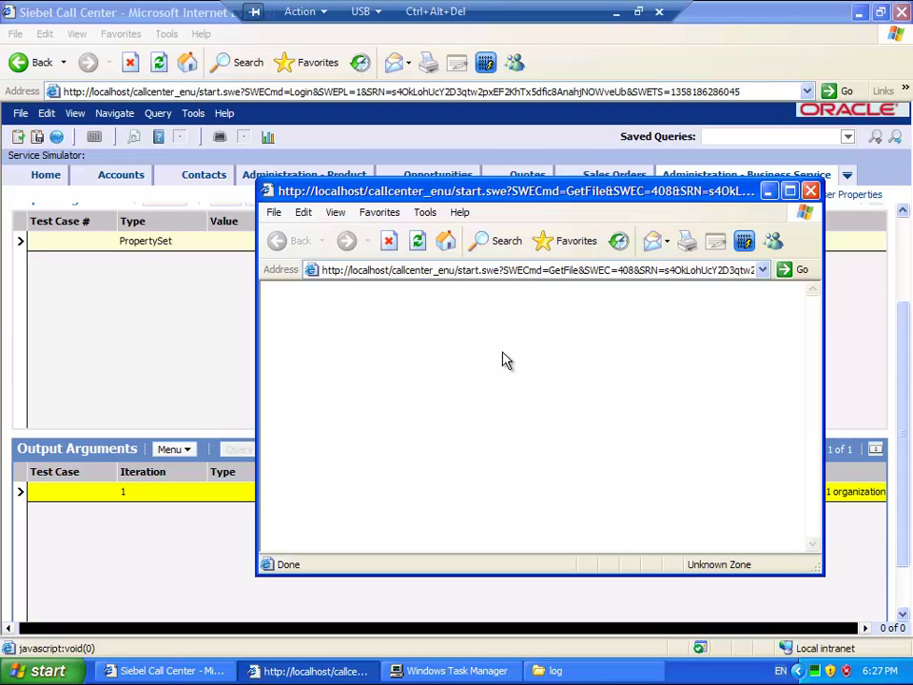
pyautogui.click(811, 190)
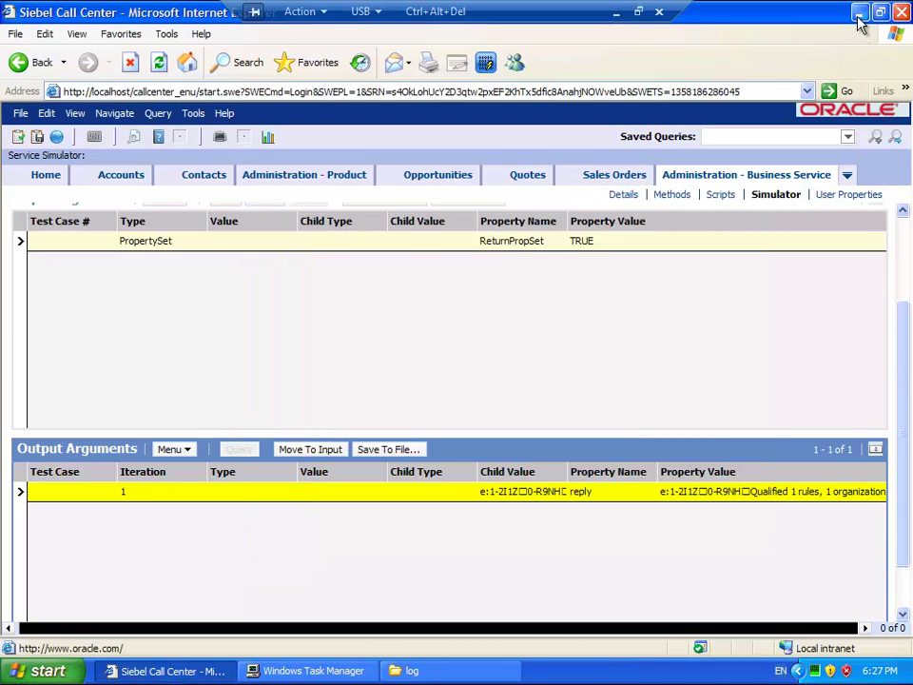
pyautogui.click(860, 12)
pyautogui.click(105, 235)
pyautogui.rightClick(108, 236)
pyautogui.moveTo(167, 250)
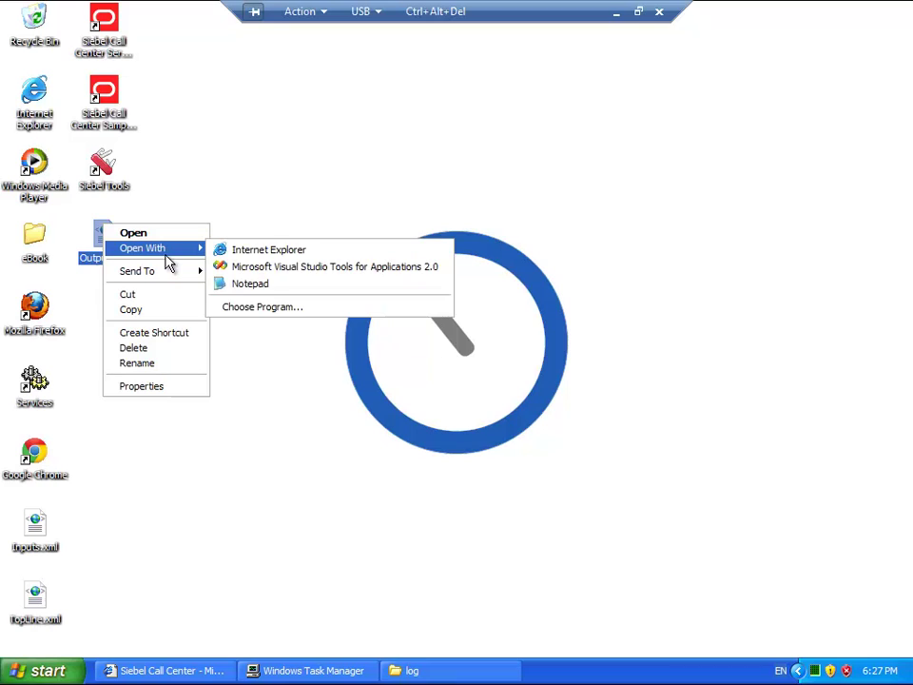
pyautogui.click(285, 283)
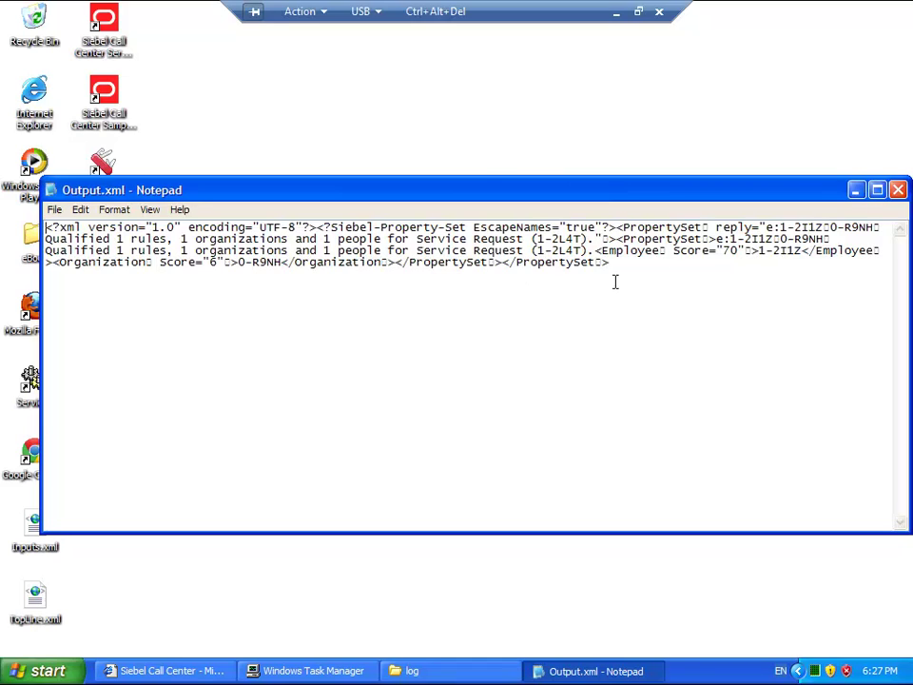
pyautogui.click(897, 189)
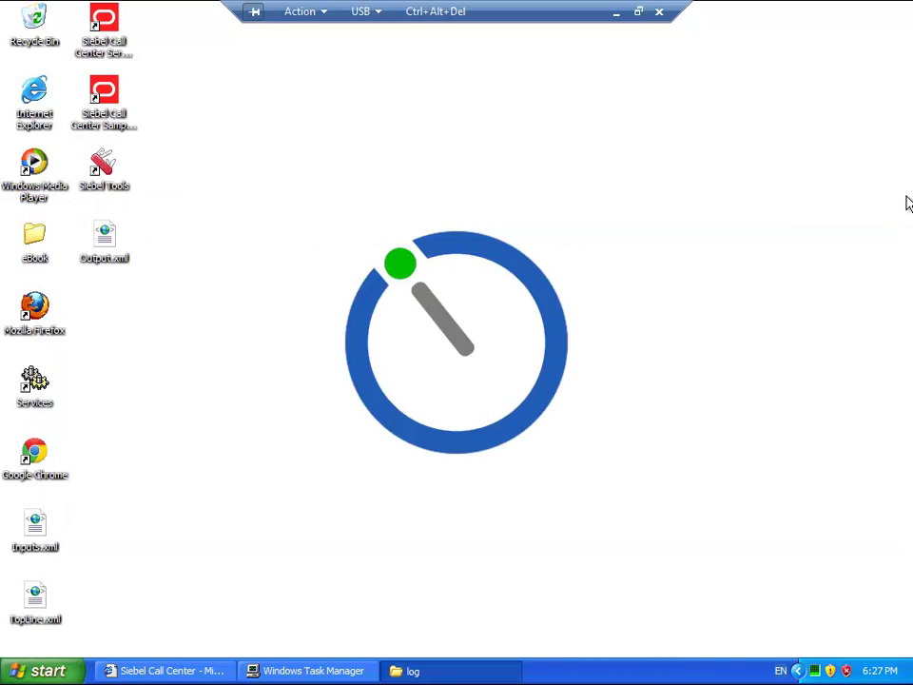
# Back in Siebel, reopen the input property set, keep AsgnMode as Match and close it.
pyautogui.click(126, 672)
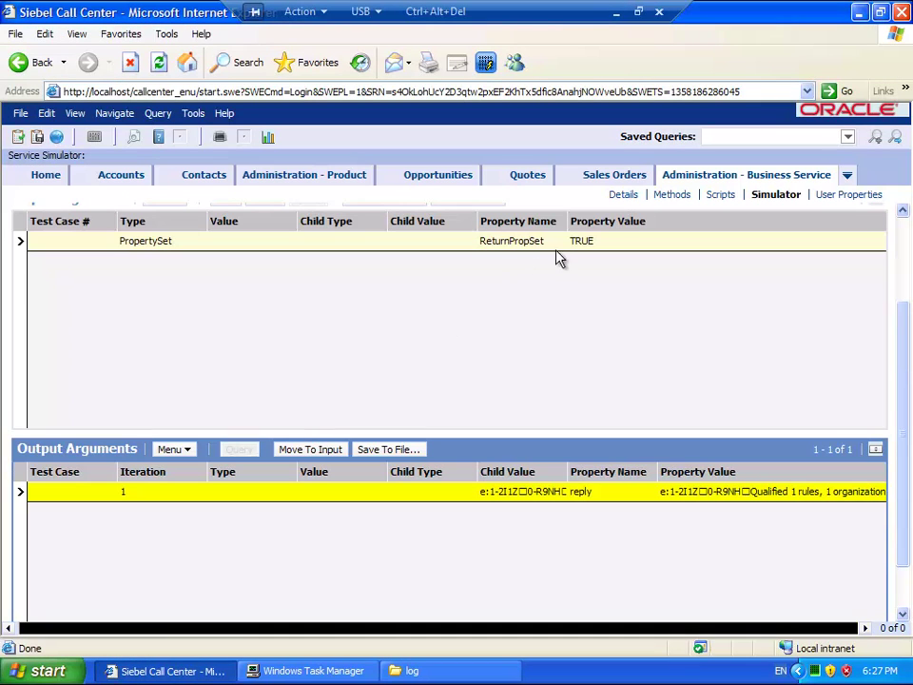
pyautogui.click(519, 241)
pyautogui.click(558, 242)
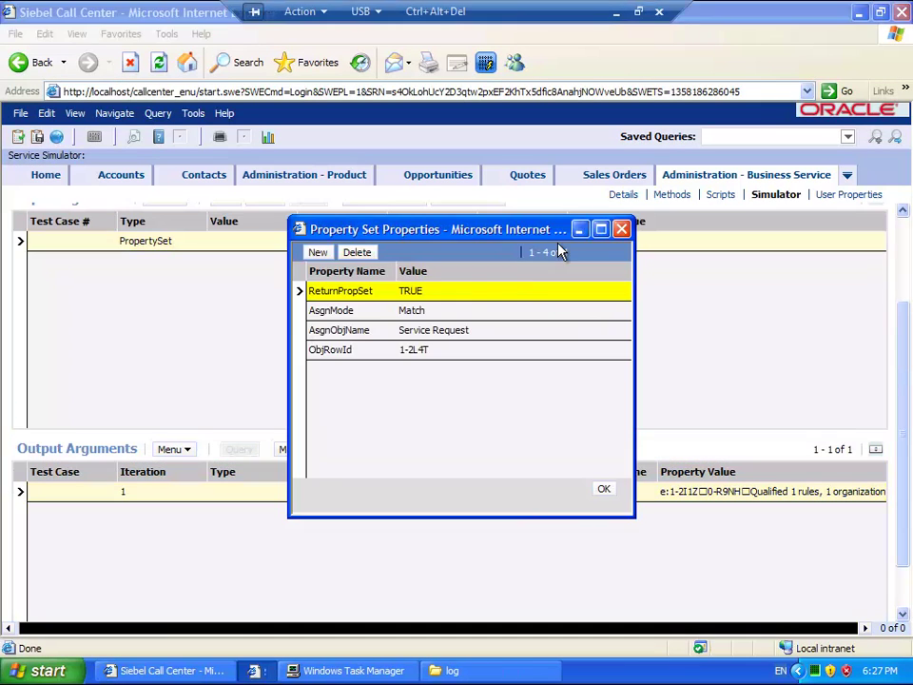
pyautogui.click(455, 310)
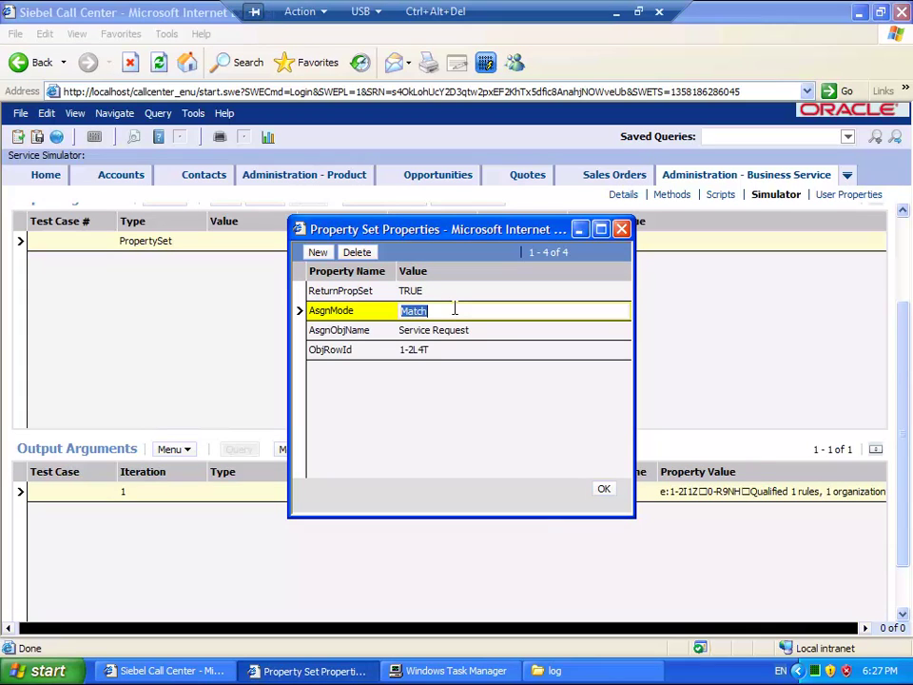
pyautogui.click(621, 229)
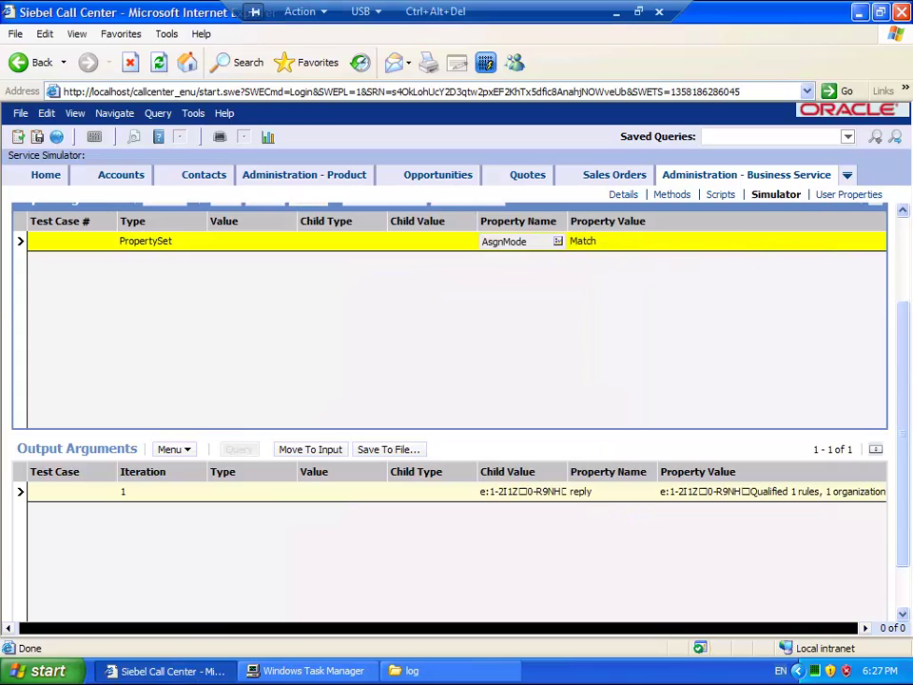
# Show All Service Requests and confirm 1-120701 (Complaints, 3-Medium) has no owner.
pyautogui.click(847, 175)
pyautogui.click(771, 199)
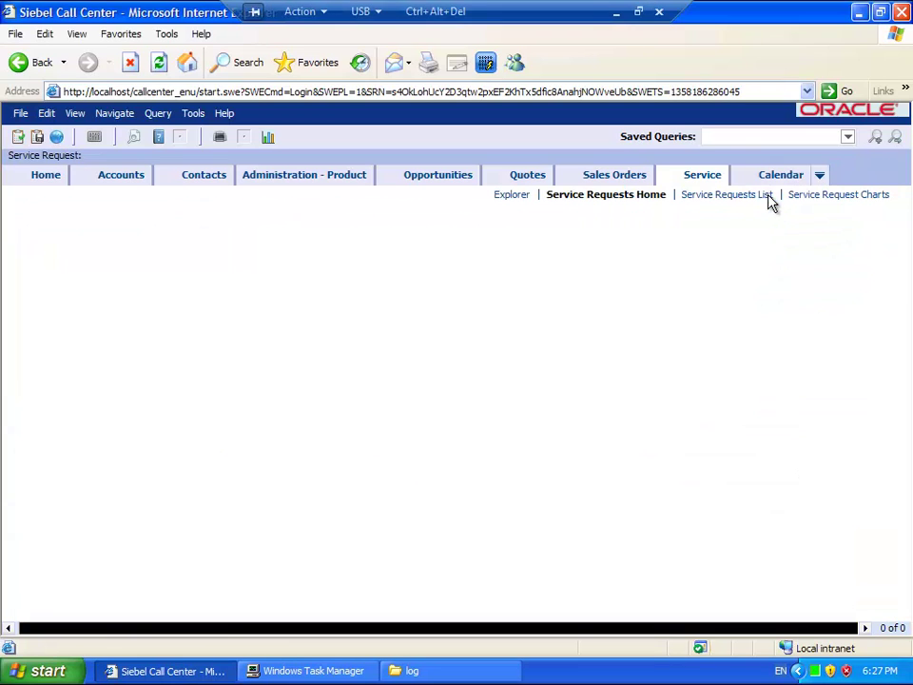
pyautogui.click(705, 195)
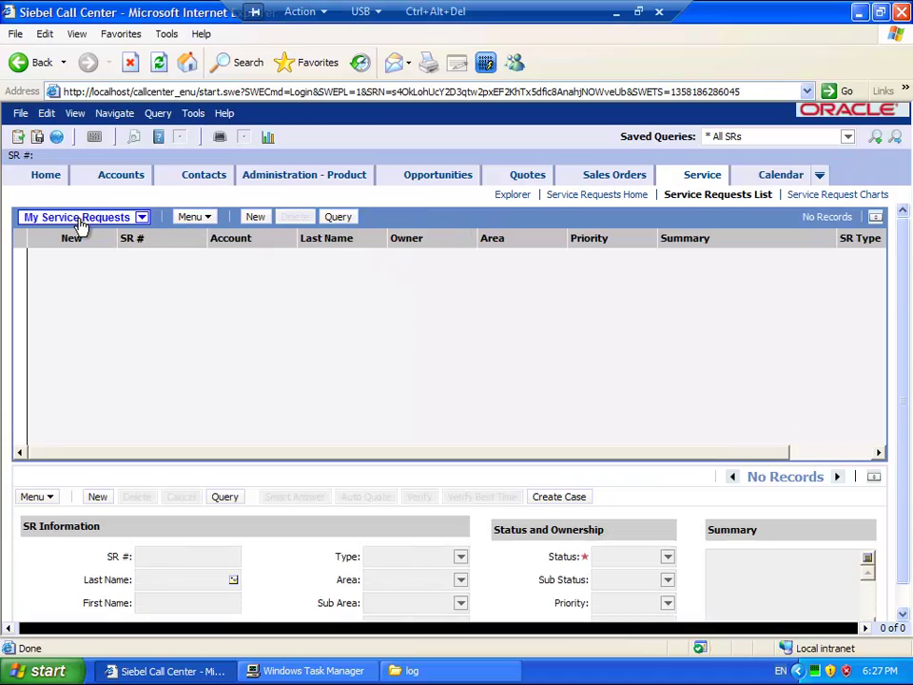
pyautogui.click(82, 218)
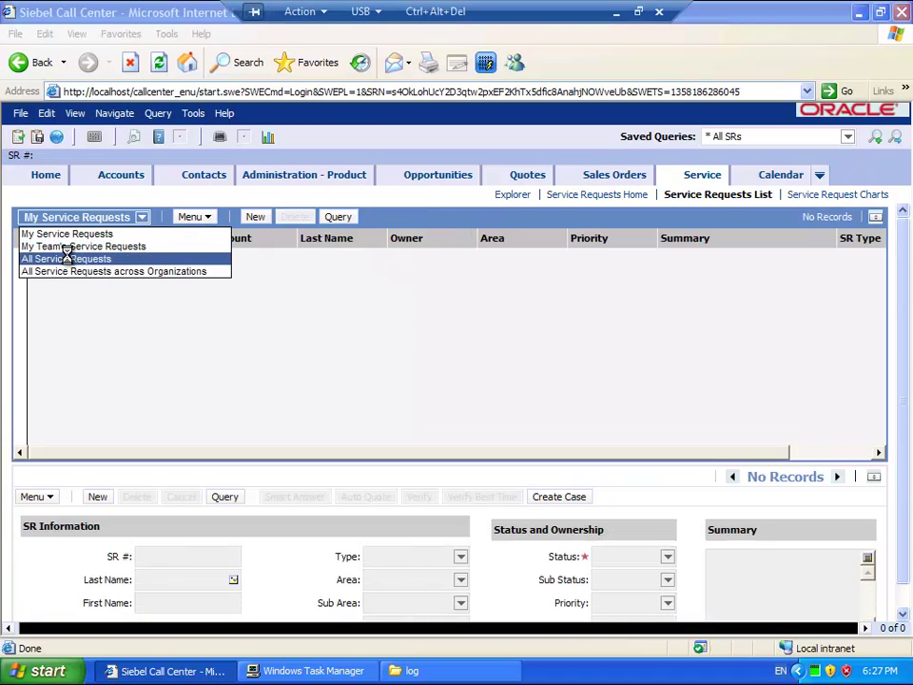
pyautogui.click(68, 258)
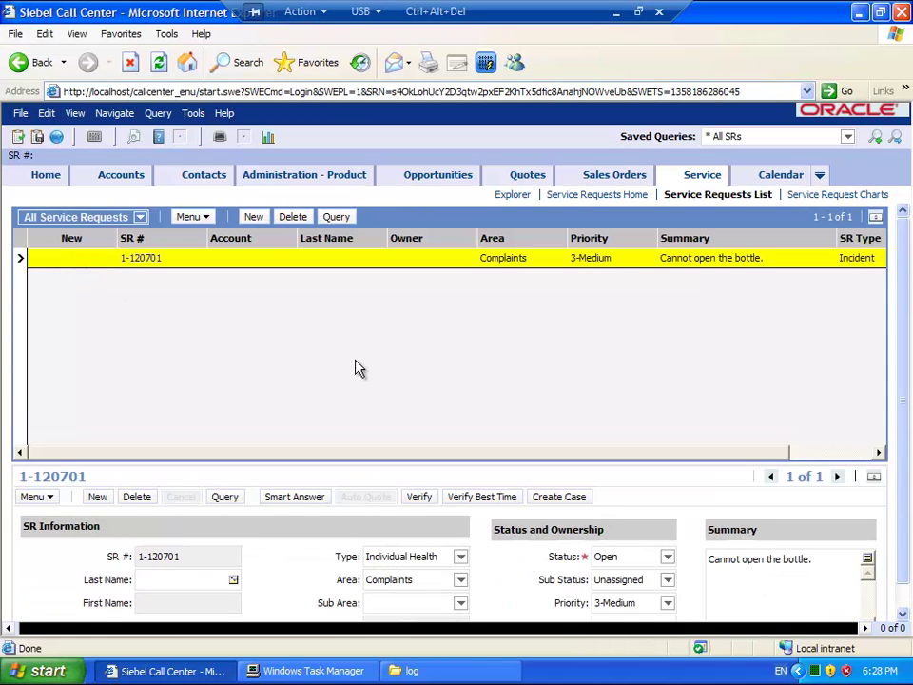
pyautogui.click(408, 256)
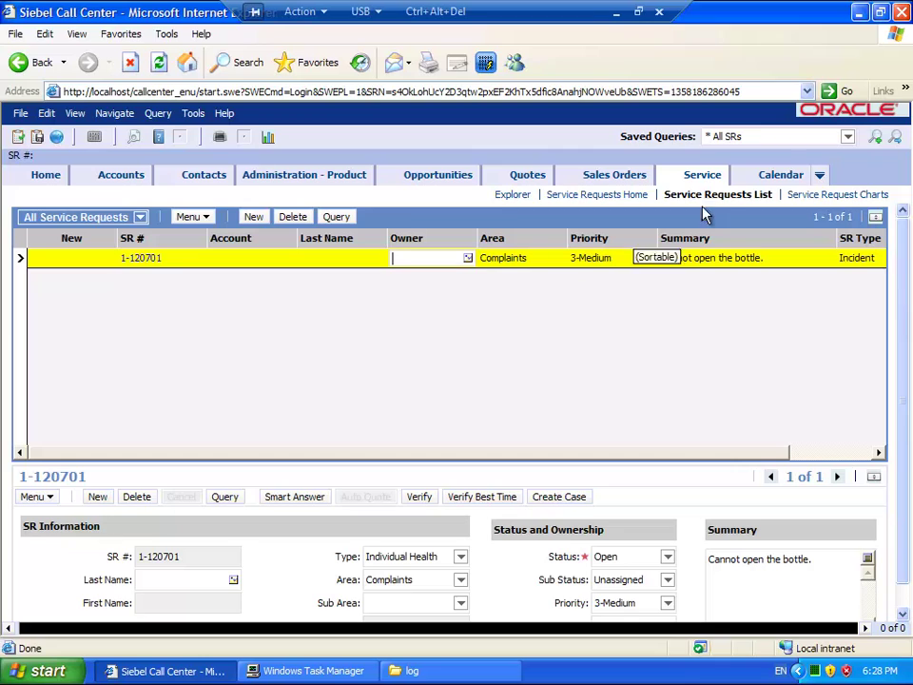
pyautogui.click(821, 176)
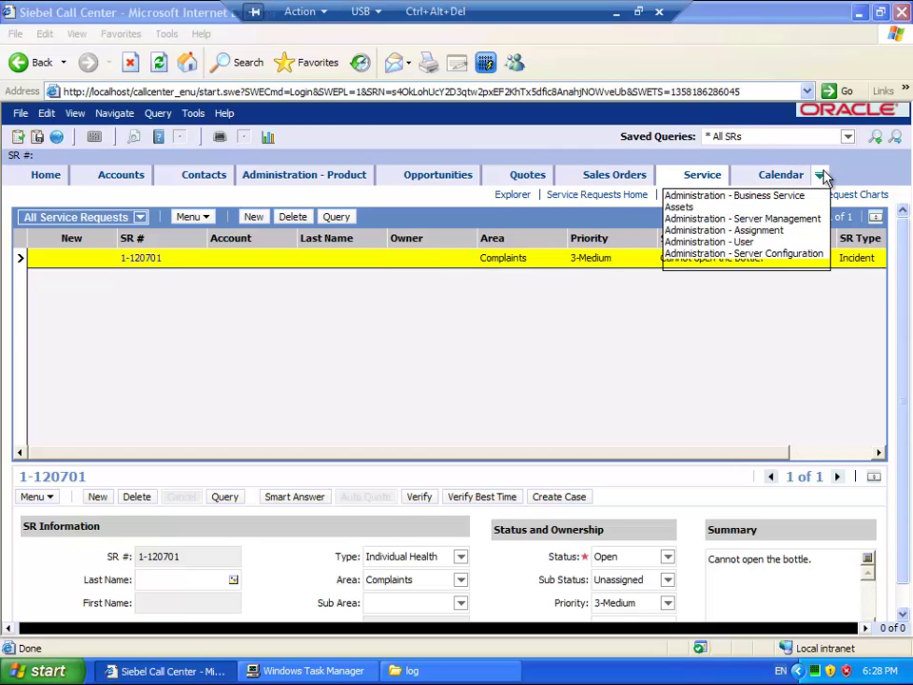
# Go back to the Simulator and change the input's AsgnMode from Match to MatchAssign.
pyautogui.click(17, 64)
pyautogui.click(17, 64)
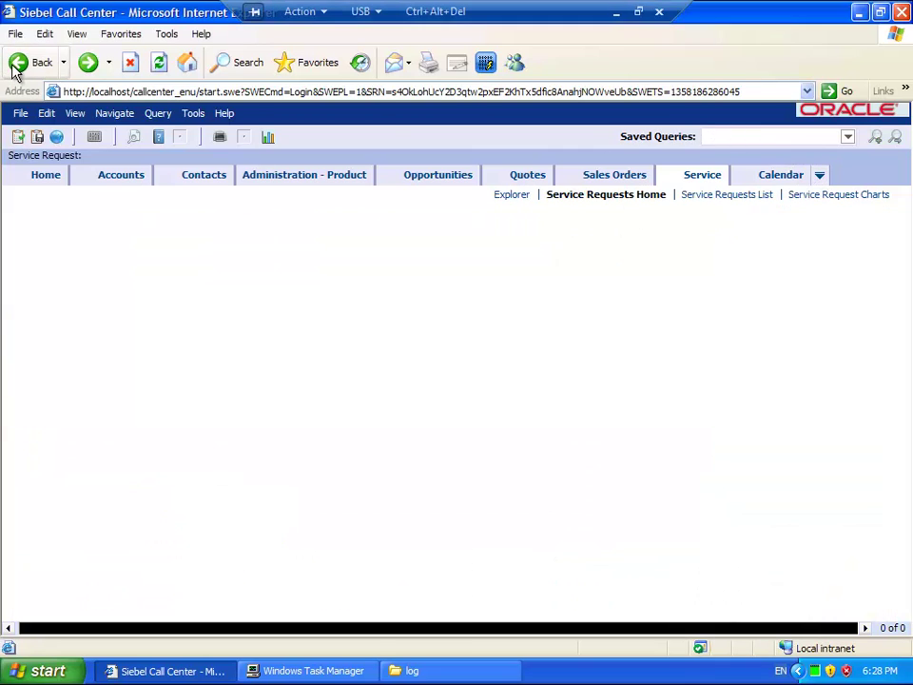
pyautogui.click(18, 64)
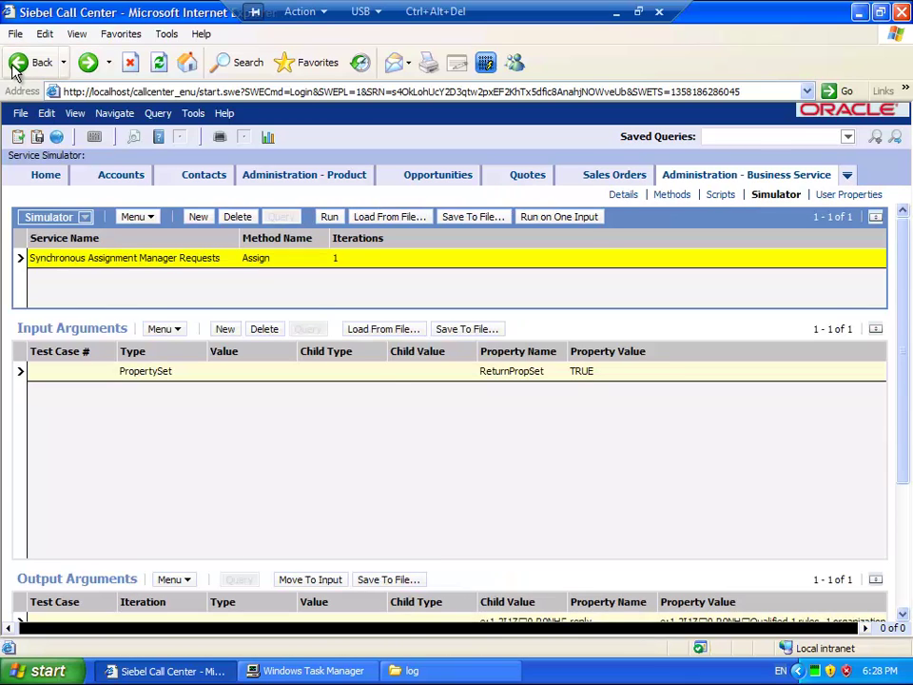
pyautogui.click(536, 375)
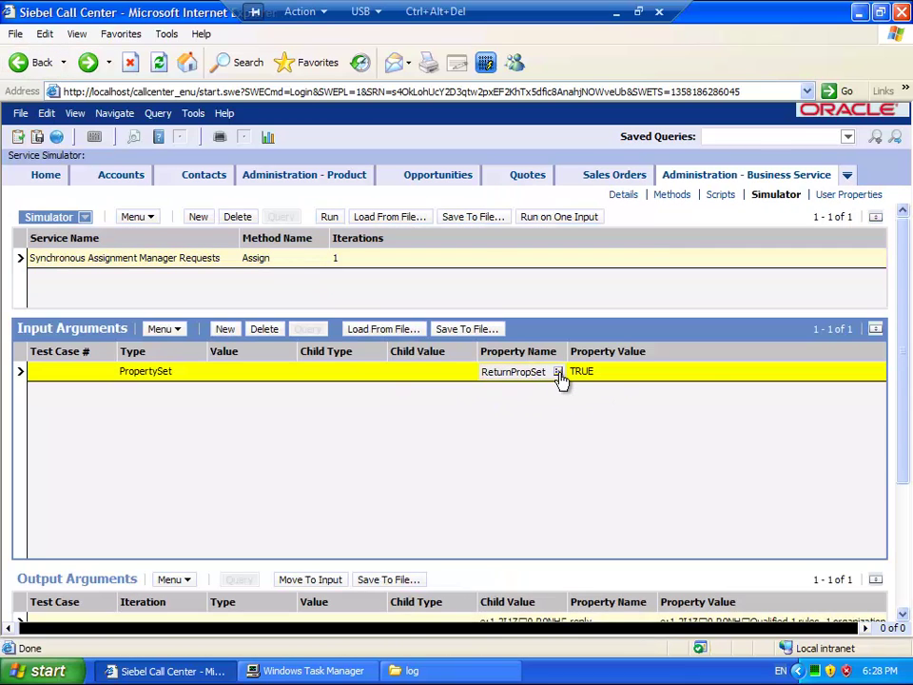
pyautogui.click(558, 372)
pyautogui.click(442, 311)
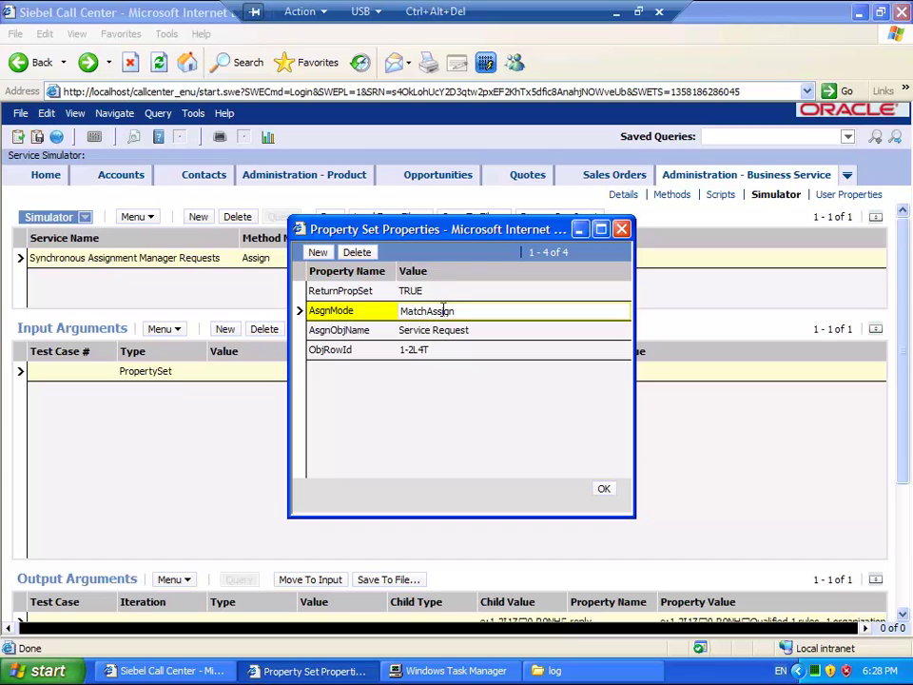
pyautogui.click(605, 489)
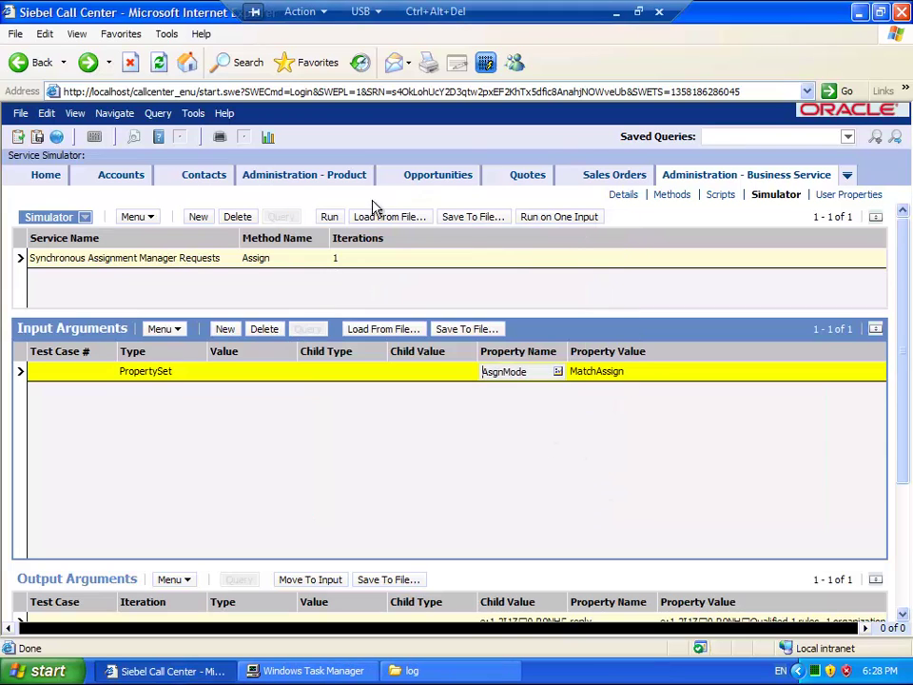
pyautogui.click(242, 586)
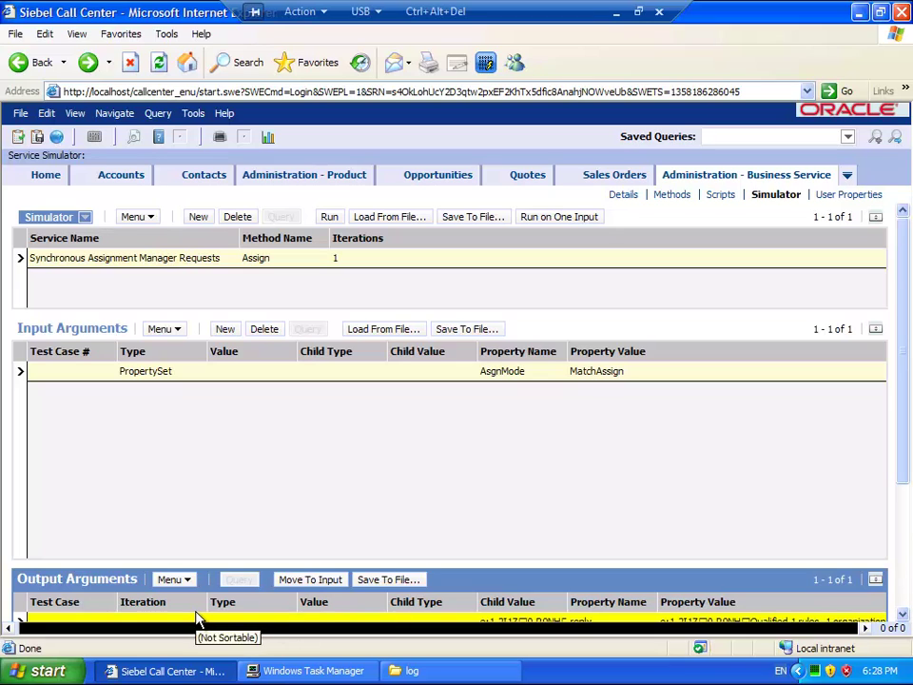
# Delete the old Output Arguments record and rerun the Assign simulation.
pyautogui.hotkey('ctrl', 'd')
pyautogui.click(437, 397)
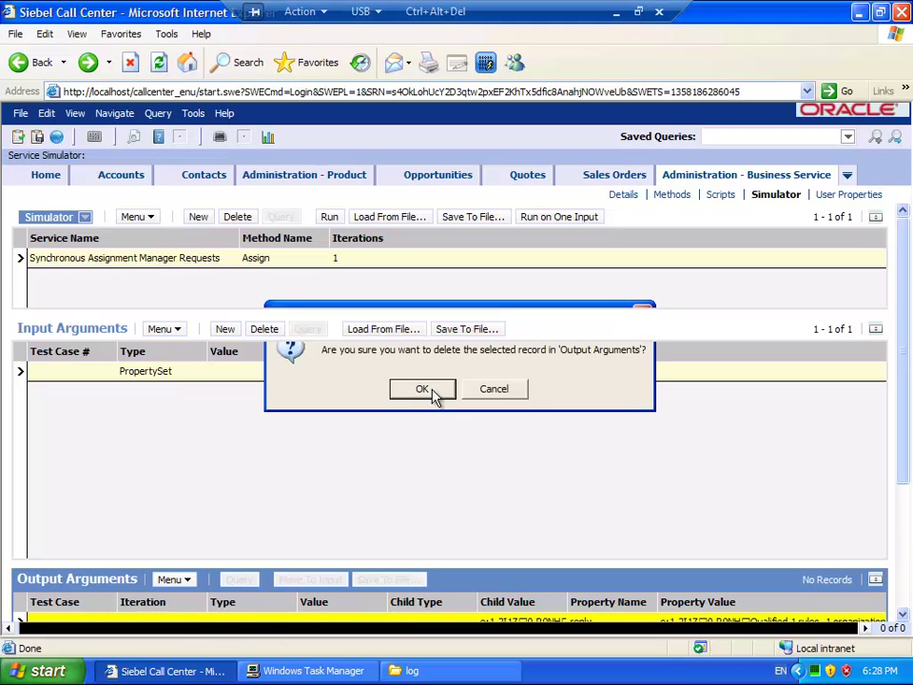
pyautogui.click(328, 217)
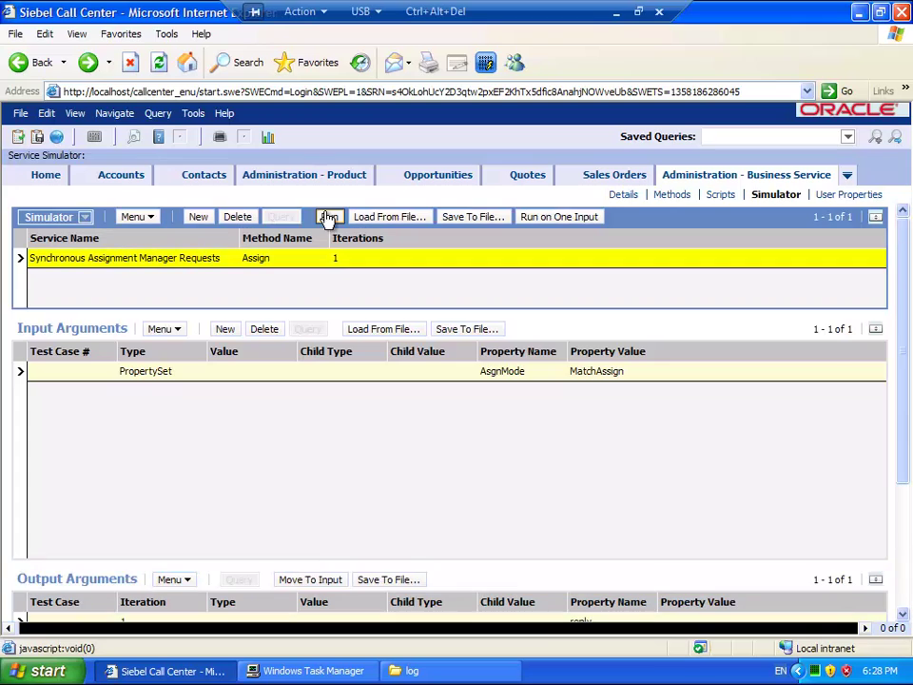
# Inspect the new MatchAssign reply's child records: Employee scored 70, Organization scored 6.
pyautogui.click(601, 434)
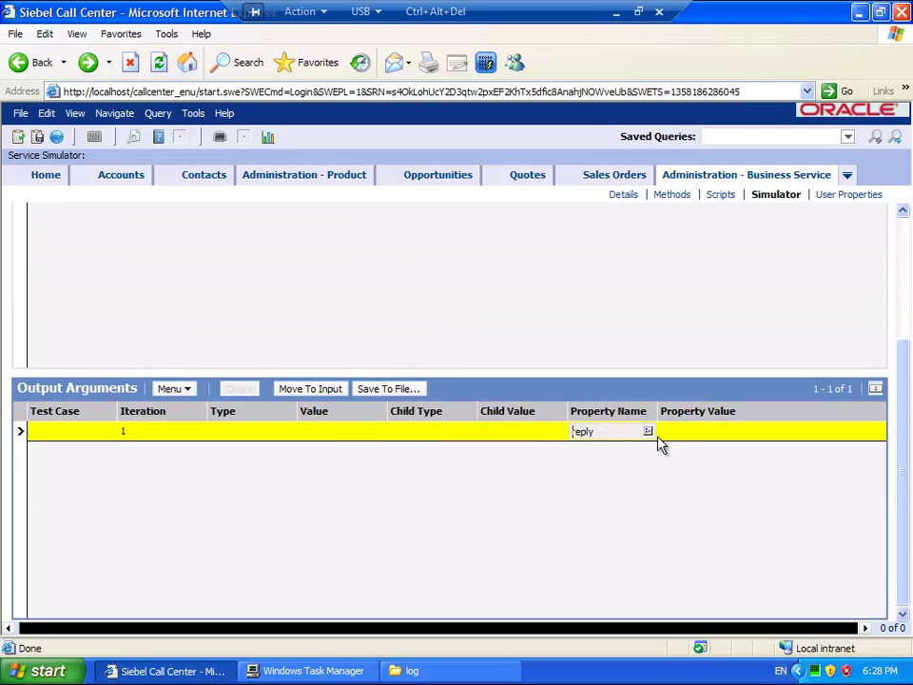
pyautogui.click(646, 430)
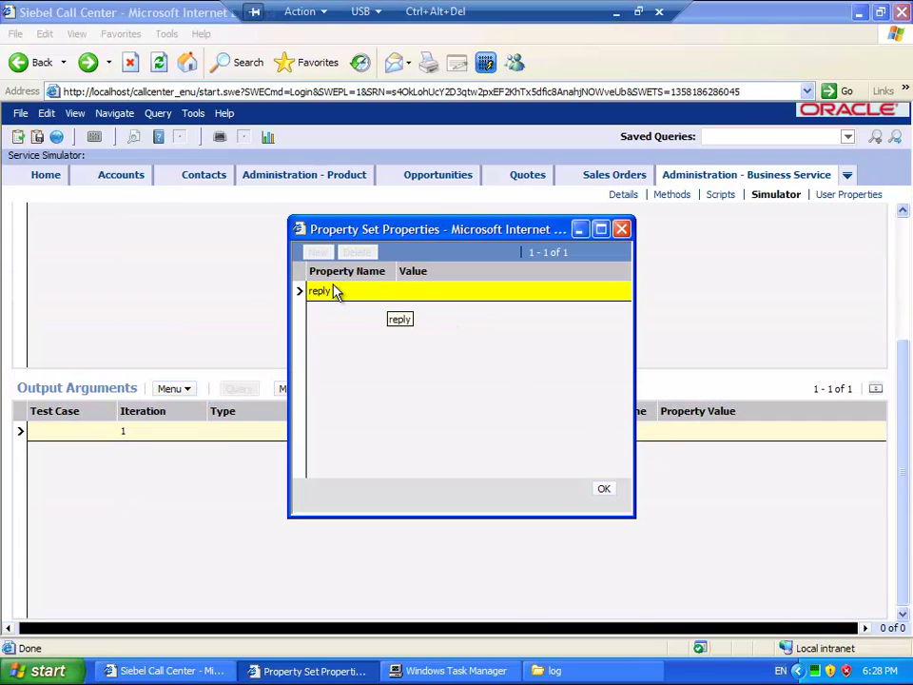
pyautogui.click(604, 488)
pyautogui.click(461, 434)
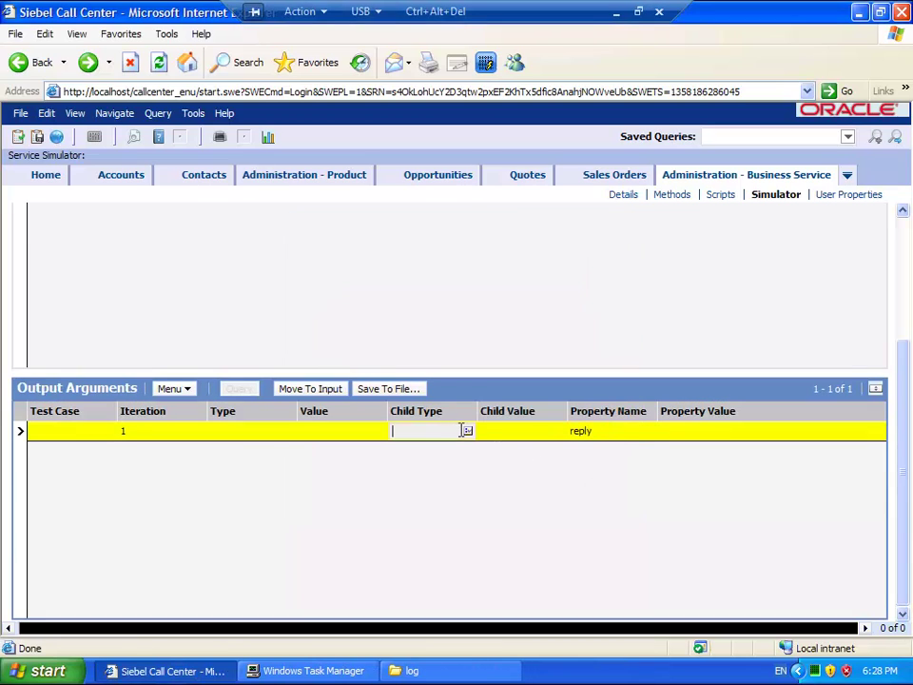
pyautogui.click(468, 432)
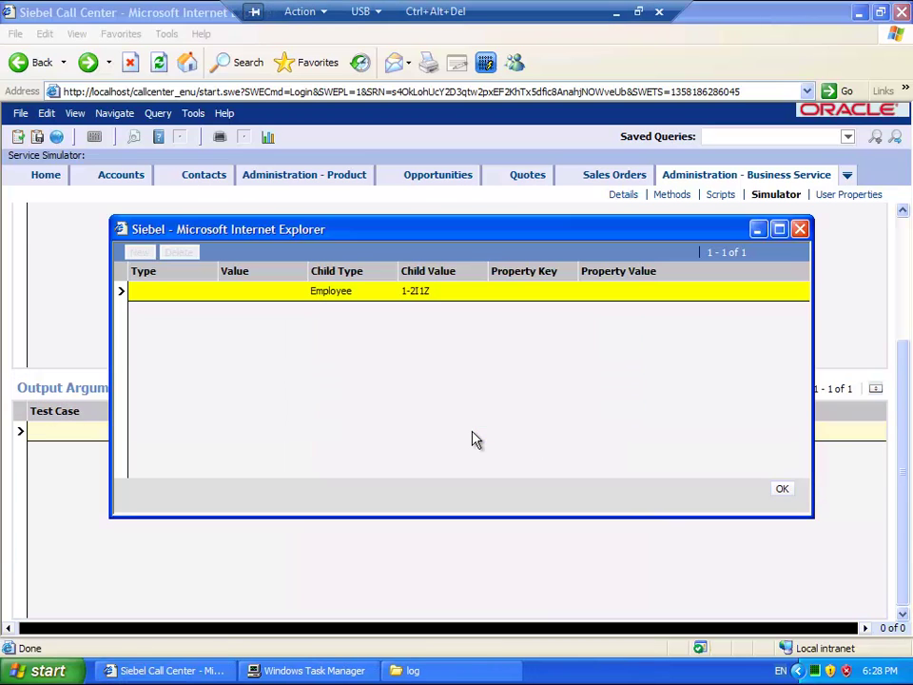
pyautogui.click(383, 291)
pyautogui.click(388, 295)
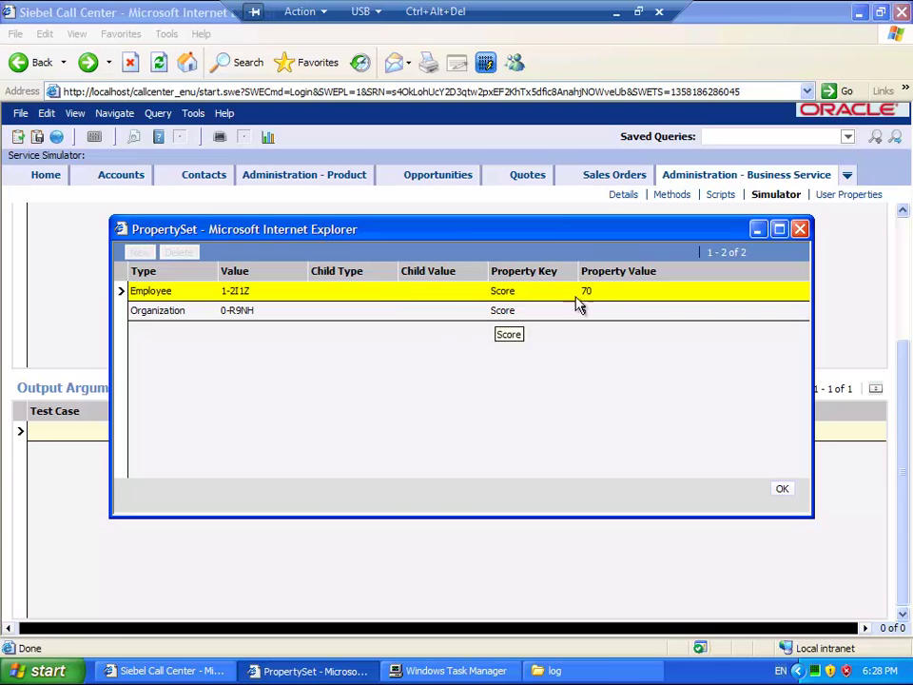
pyautogui.click(782, 491)
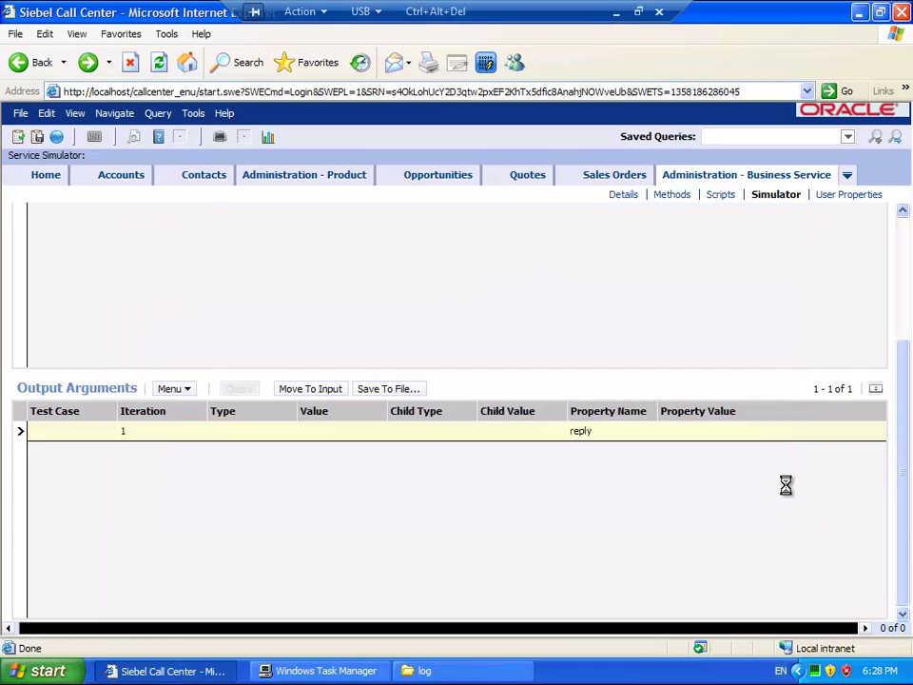
# Go to the Service screen's Service Requests list.
pyautogui.click(782, 491)
pyautogui.click(847, 176)
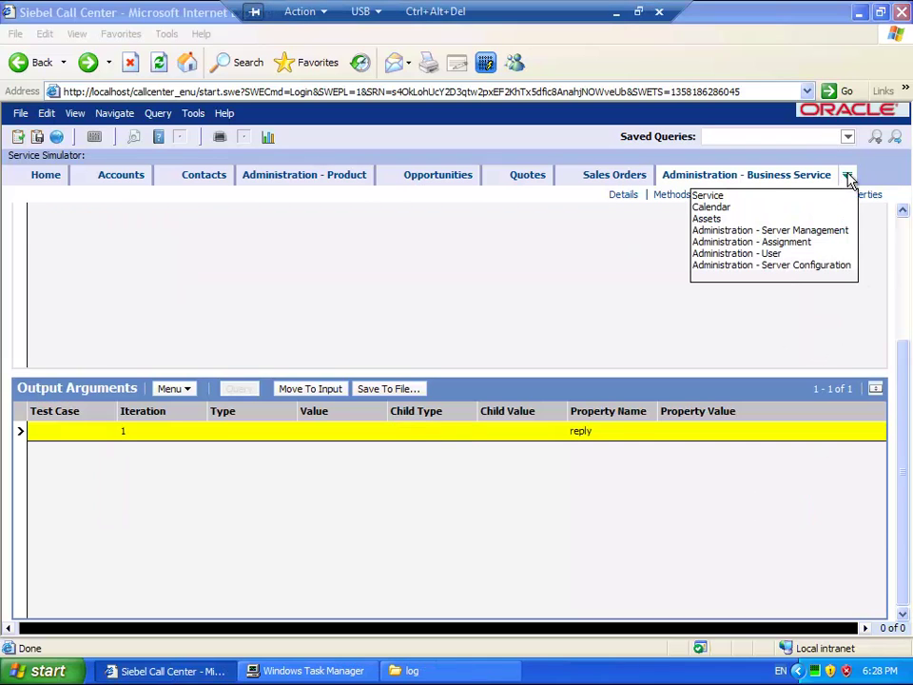
pyautogui.click(752, 196)
pyautogui.click(723, 195)
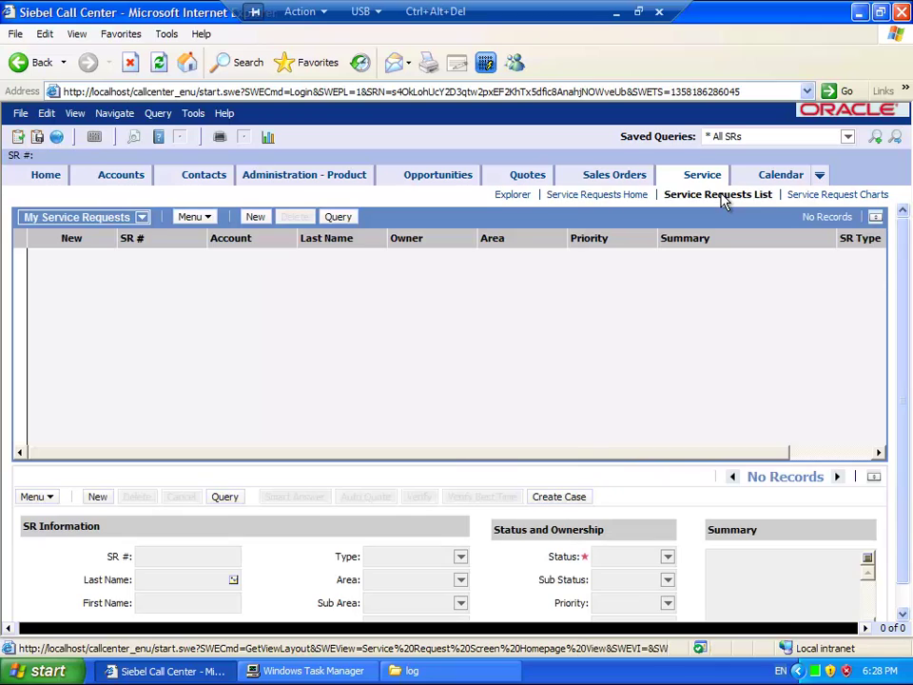
# Show All Service Requests and confirm request 1-120701's owner is PCOLADA.
pyautogui.click(142, 217)
pyautogui.click(89, 260)
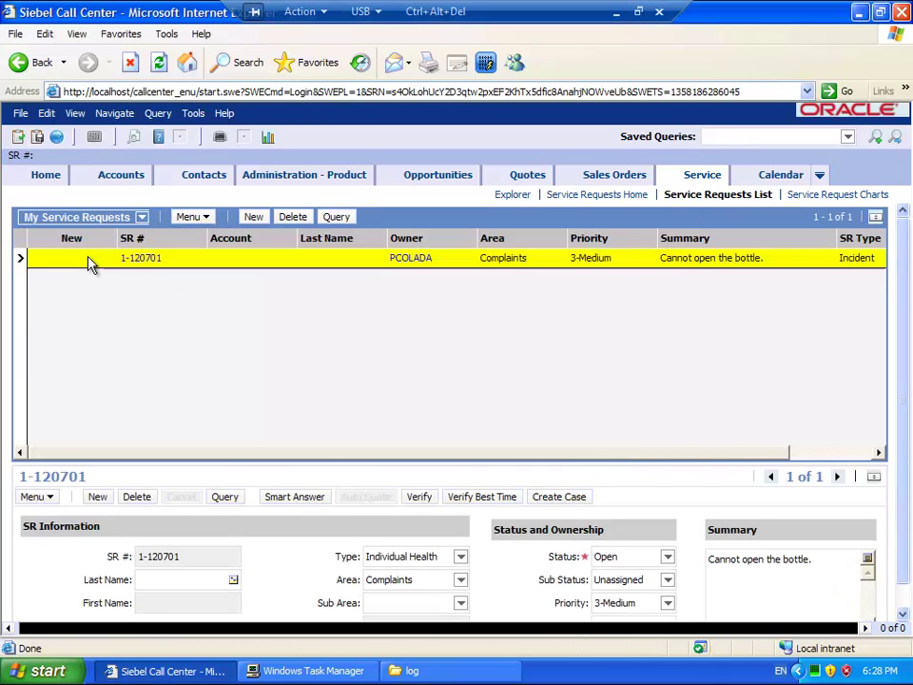
pyautogui.click(448, 254)
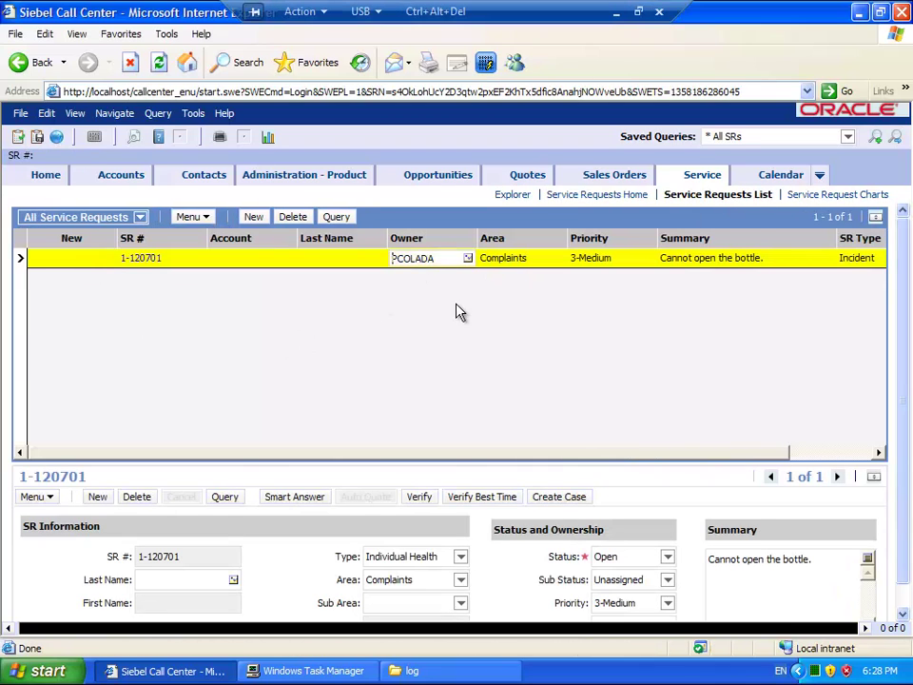